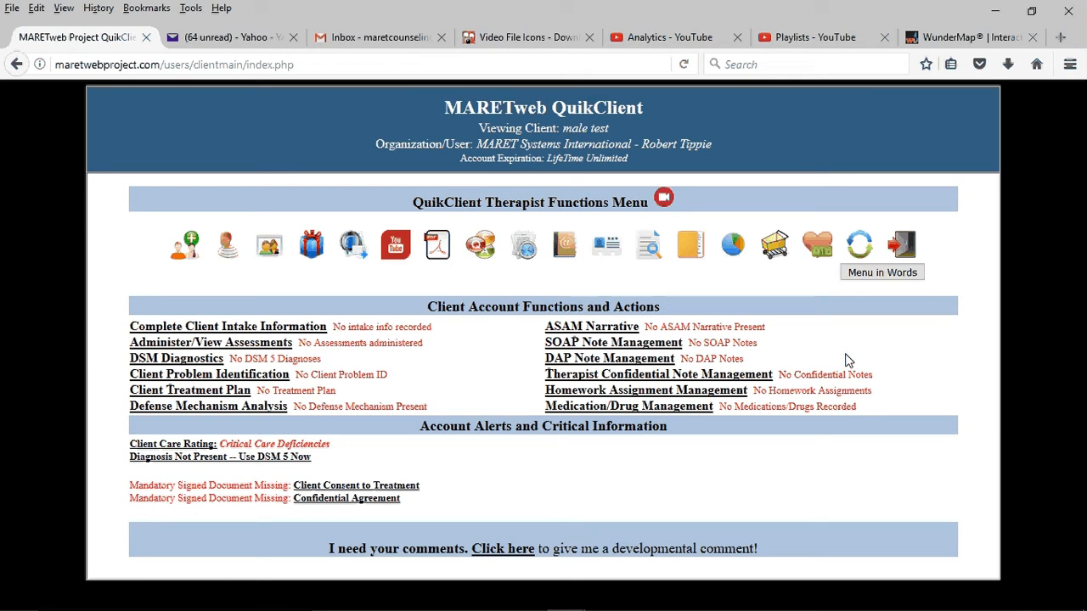
Step: Review the client's Intake Summary under Complete Client Intake Information and return to a refreshed client functions page
{"action": "left_click", "coordinate": [308, 329]}
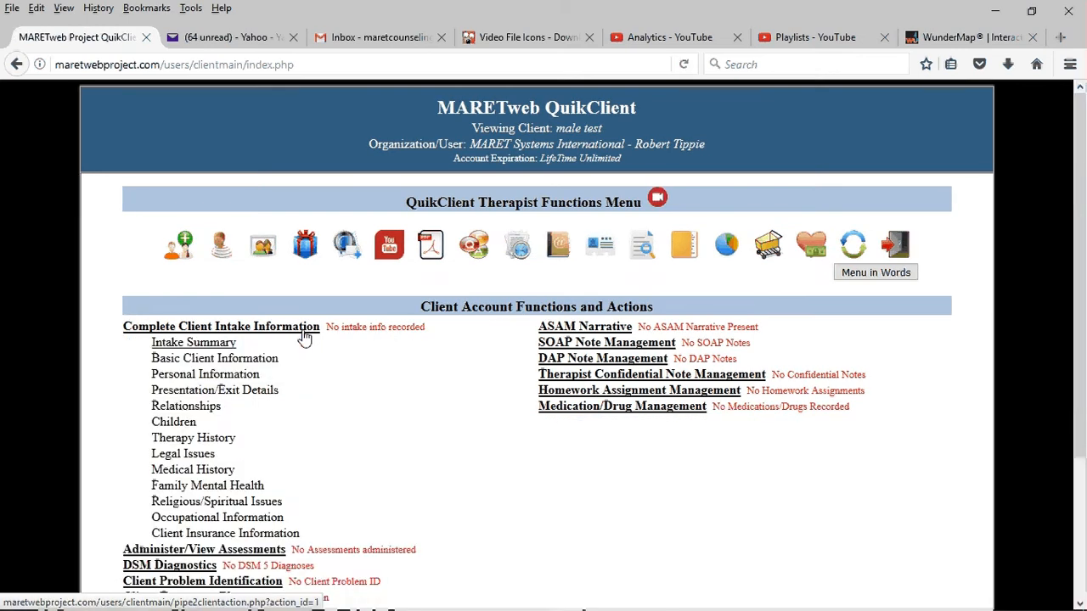
{"action": "left_click", "coordinate": [219, 345]}
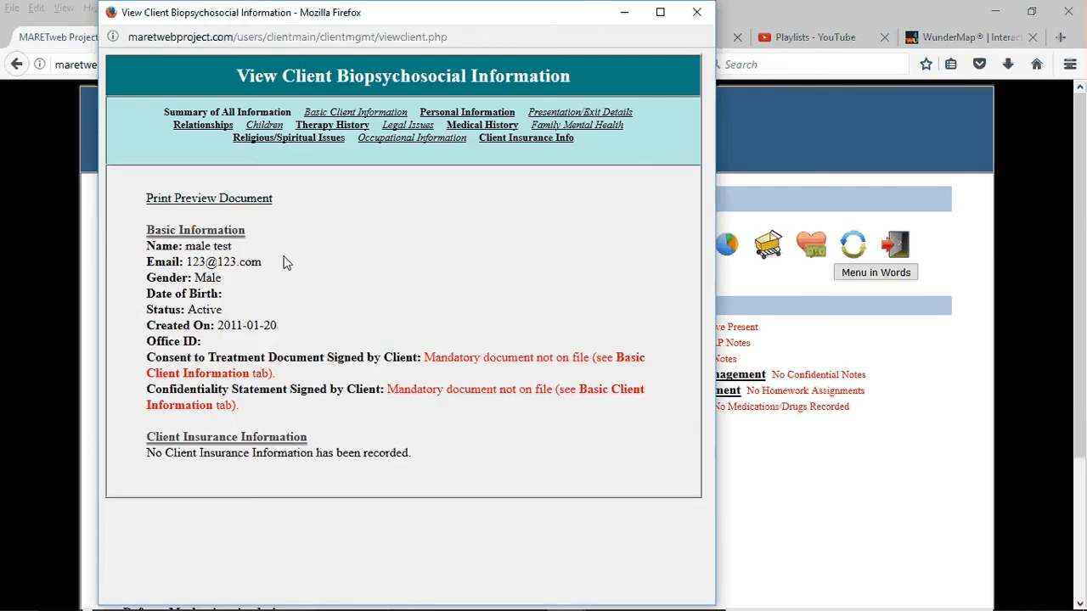
{"action": "left_click_drag", "start_coordinate": [283, 263], "coordinate": [139, 268]}
{"action": "left_click", "coordinate": [373, 223]}
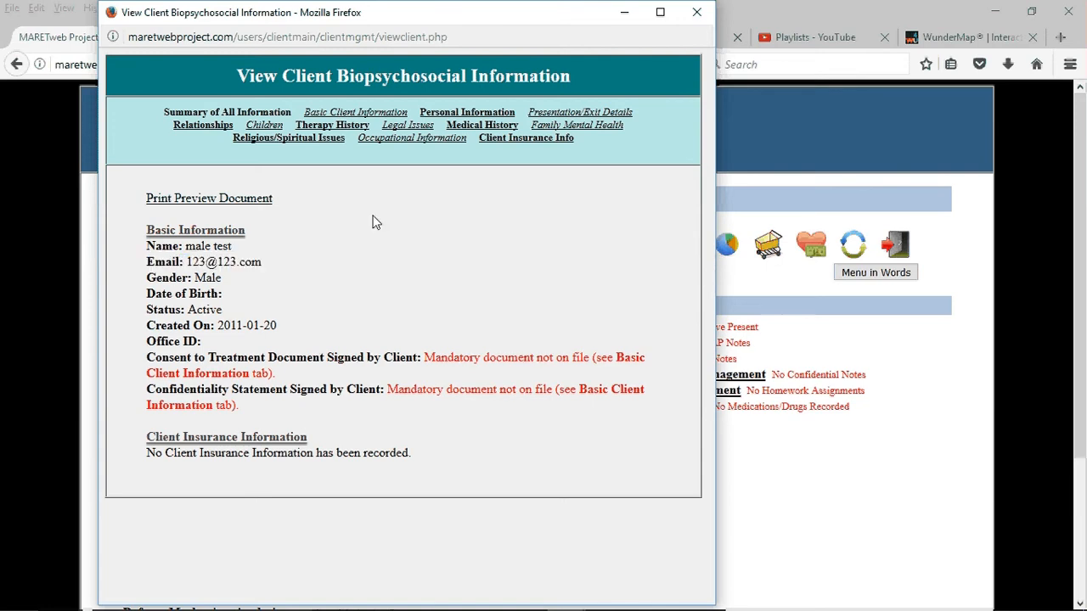
{"action": "left_click", "coordinate": [695, 14]}
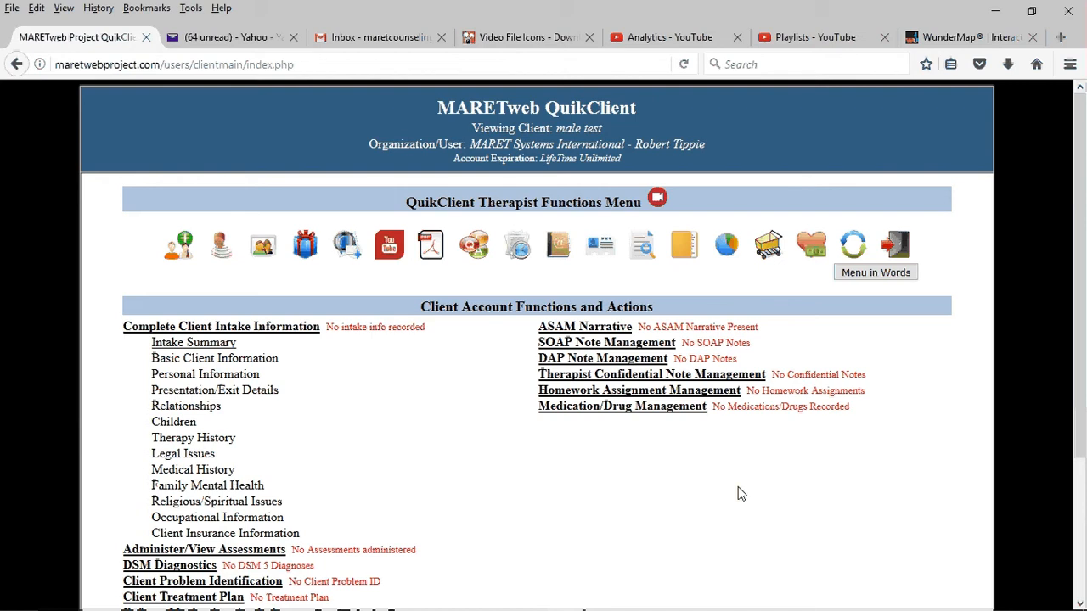
{"action": "left_click", "coordinate": [853, 248]}
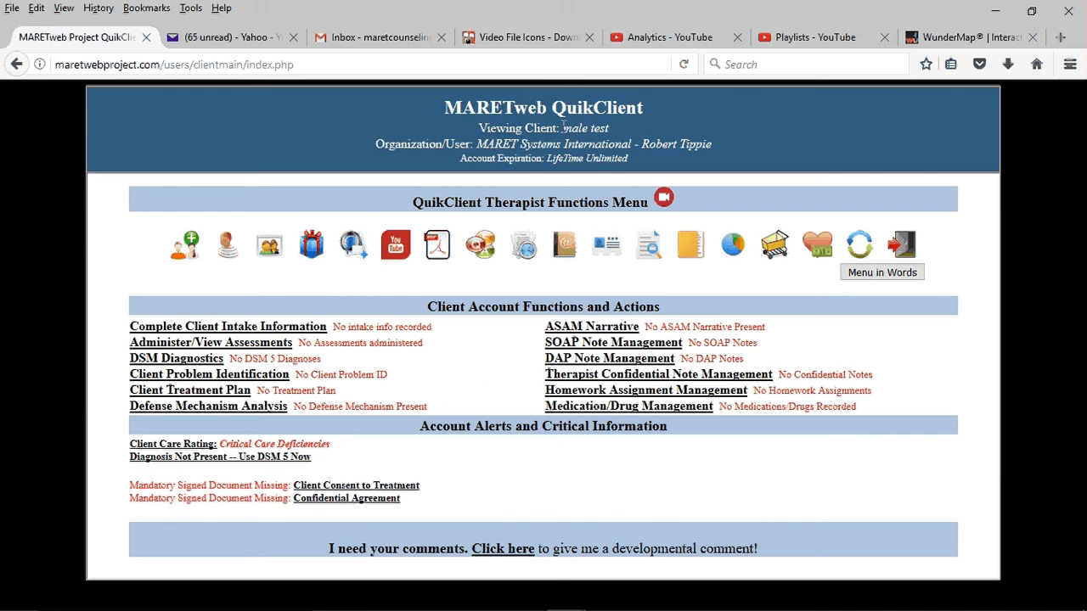
{"action": "left_click_drag", "start_coordinate": [561, 127], "coordinate": [617, 133]}
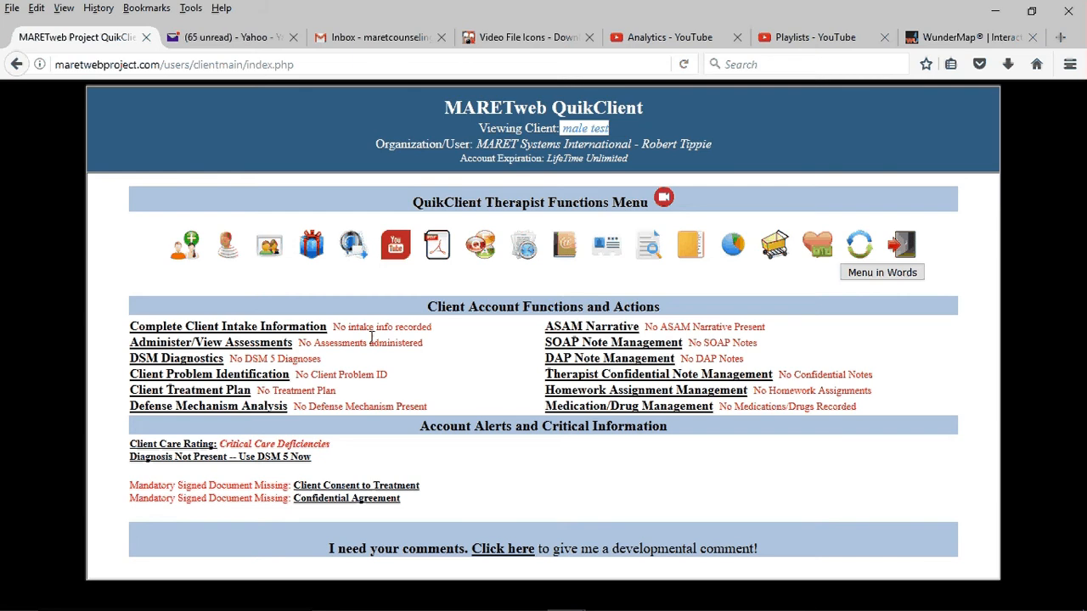
{"action": "left_click", "coordinate": [546, 486]}
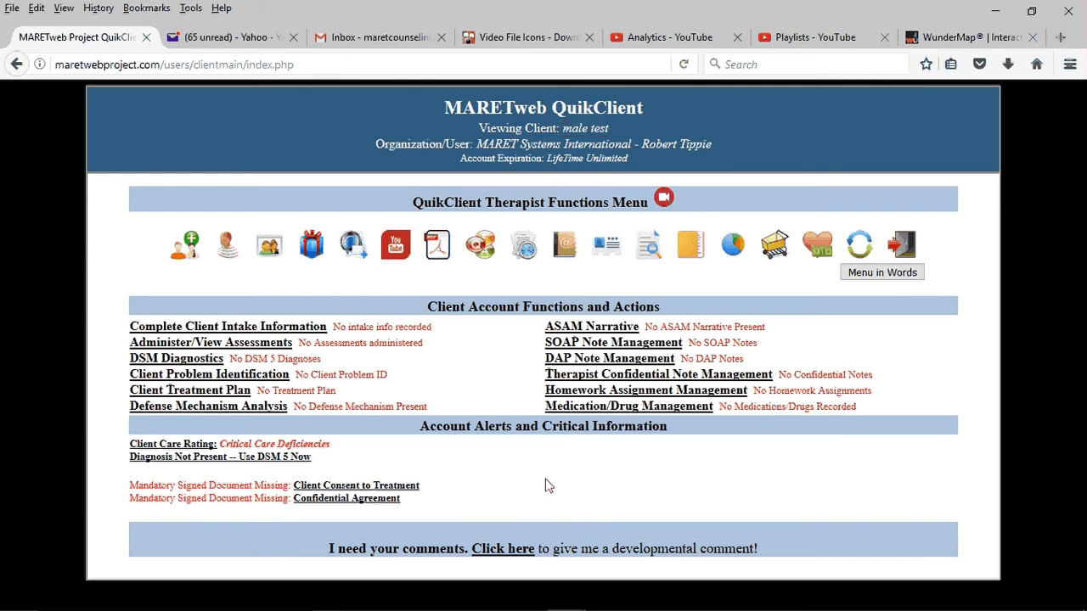
Step: Administer the QuikTest to the client as a Remote Assessment by Email and close the launch window
{"action": "left_click", "coordinate": [262, 345]}
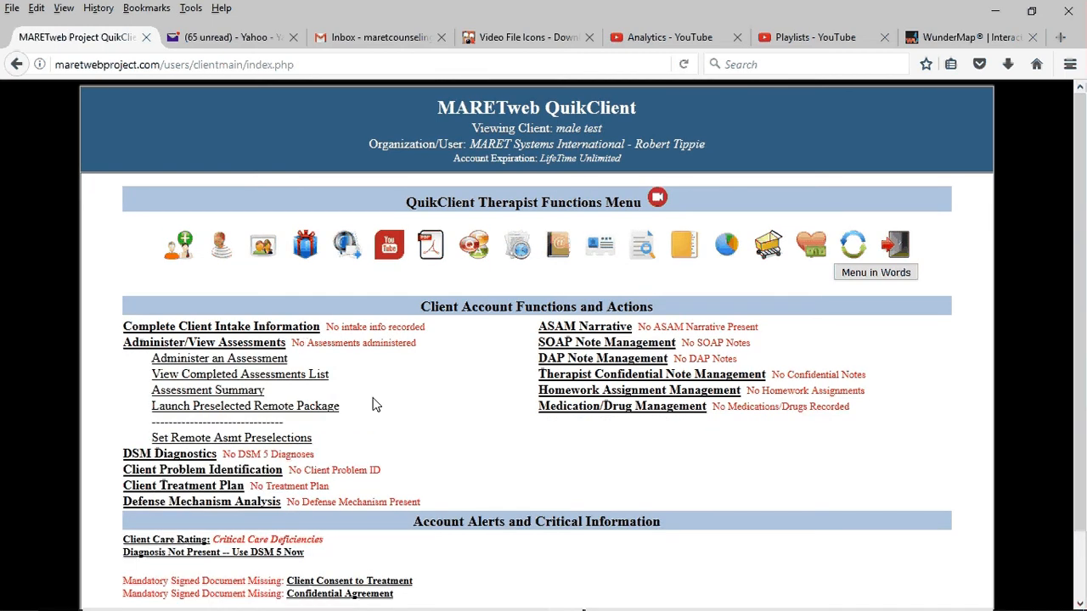
{"action": "left_click", "coordinate": [268, 363]}
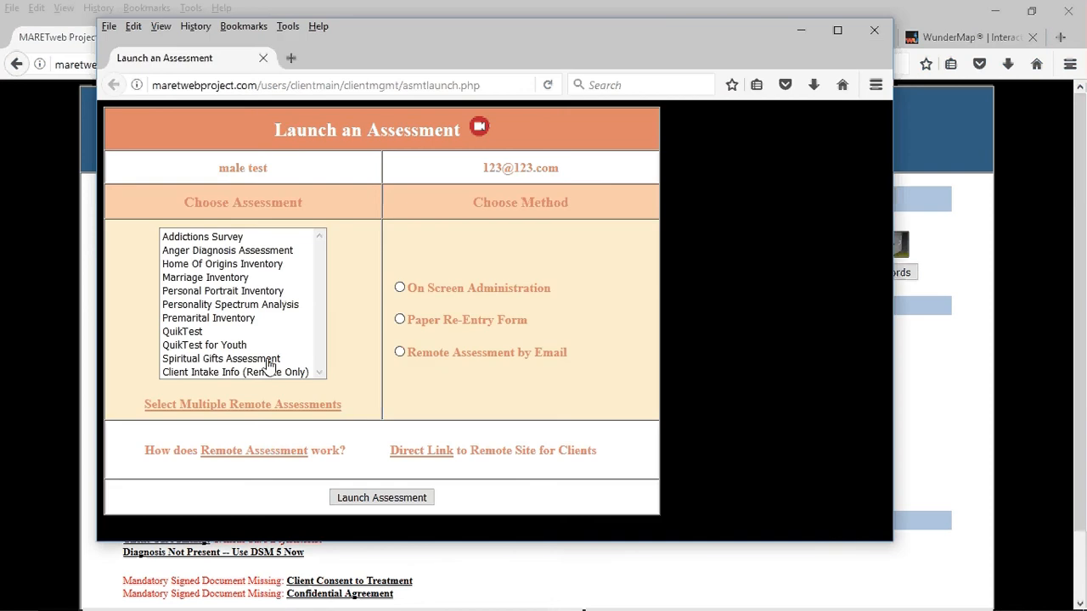
{"action": "left_click", "coordinate": [204, 333]}
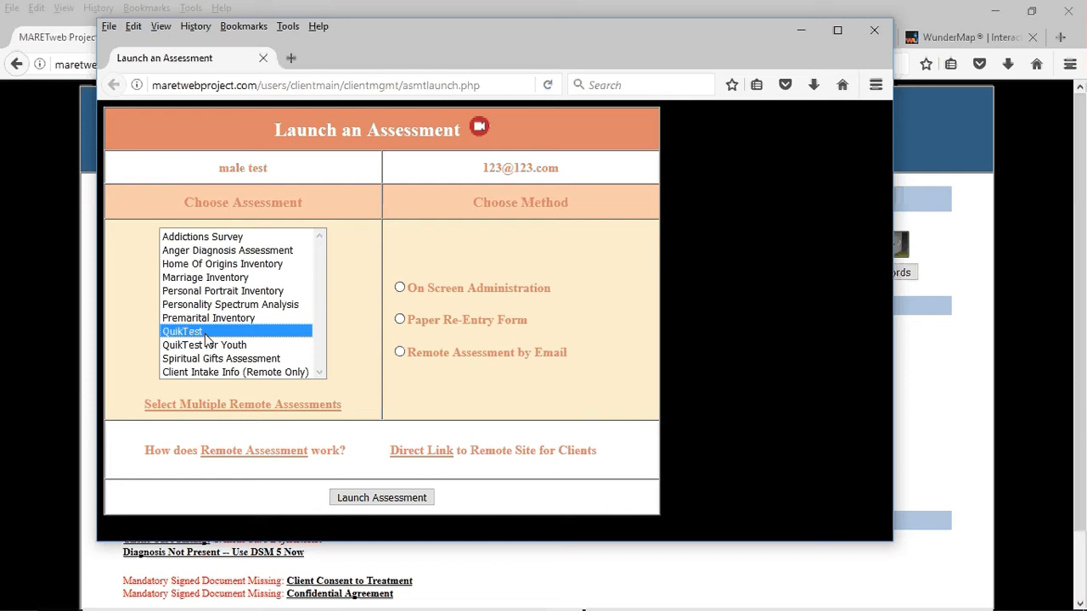
{"action": "left_click", "coordinate": [400, 353]}
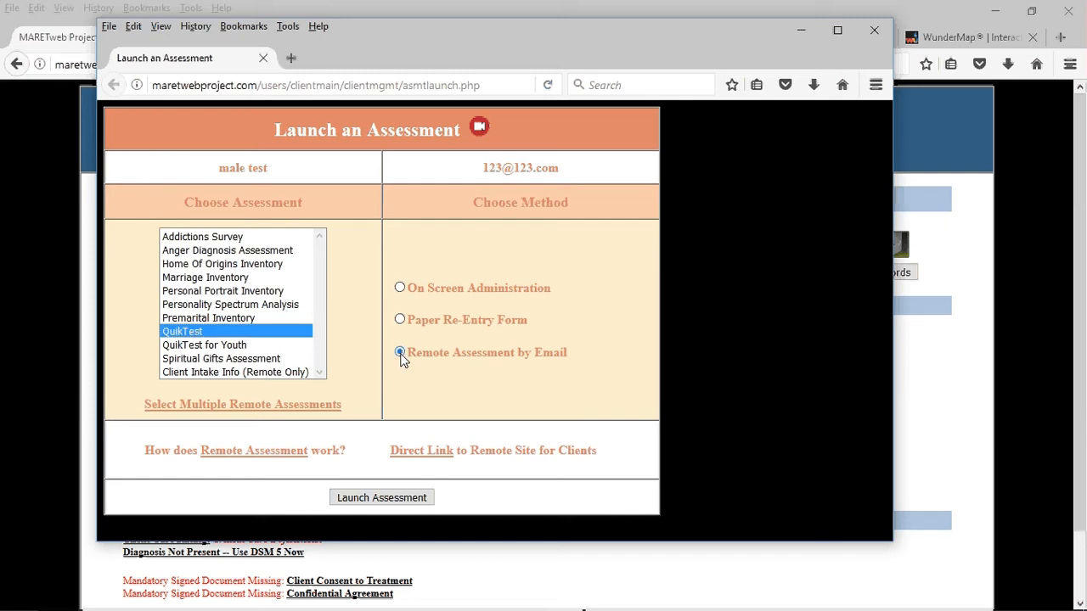
{"action": "left_click", "coordinate": [367, 498]}
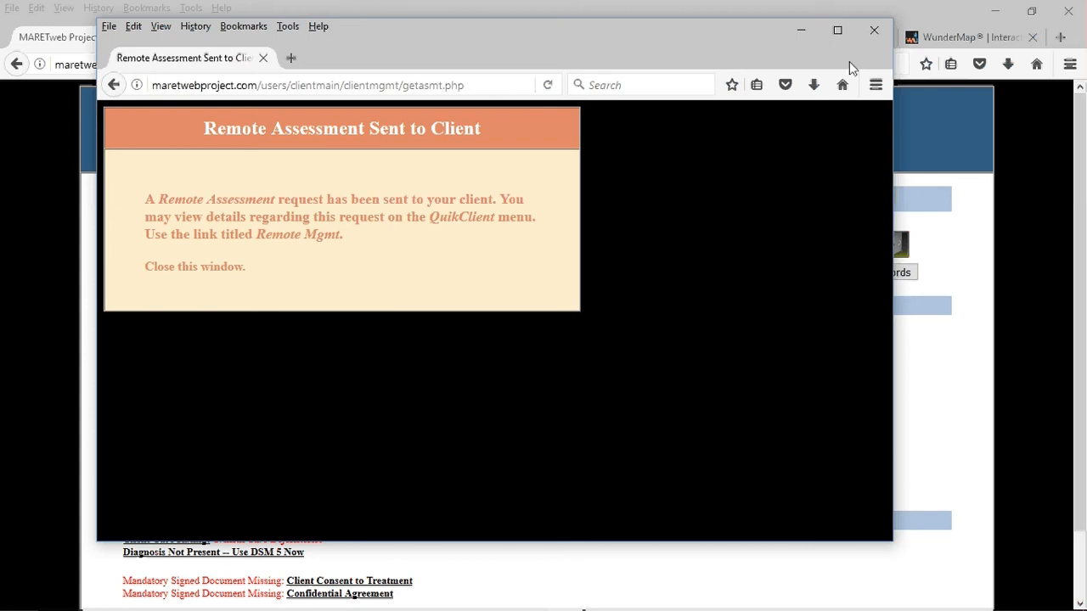
{"action": "left_click", "coordinate": [869, 36]}
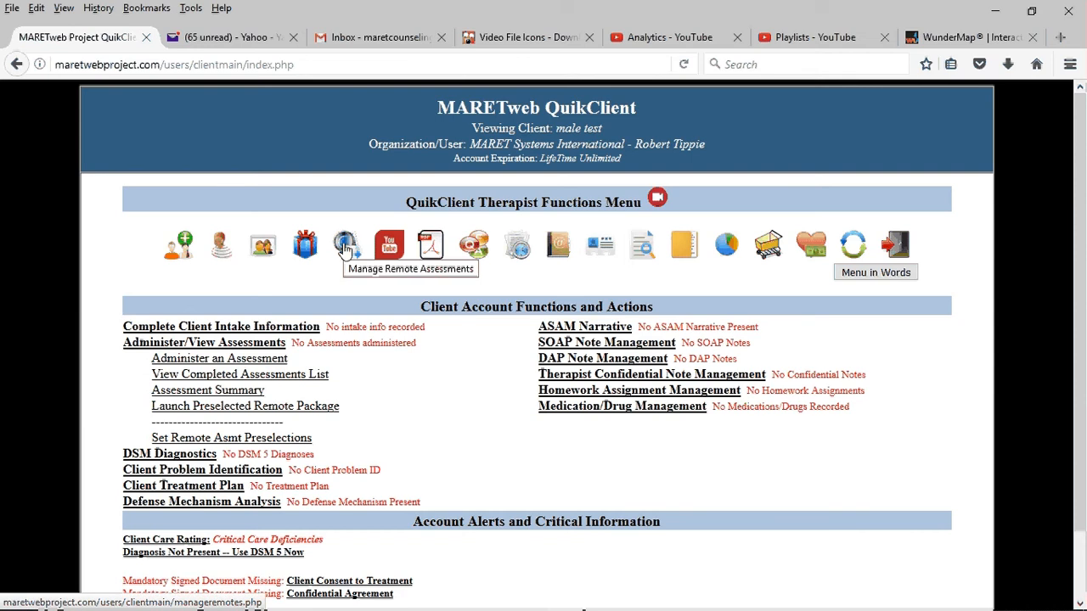
Step: Review the pending QuikTest in Remote Assessment Management and remove the client's remote user account
{"action": "left_click", "coordinate": [344, 246]}
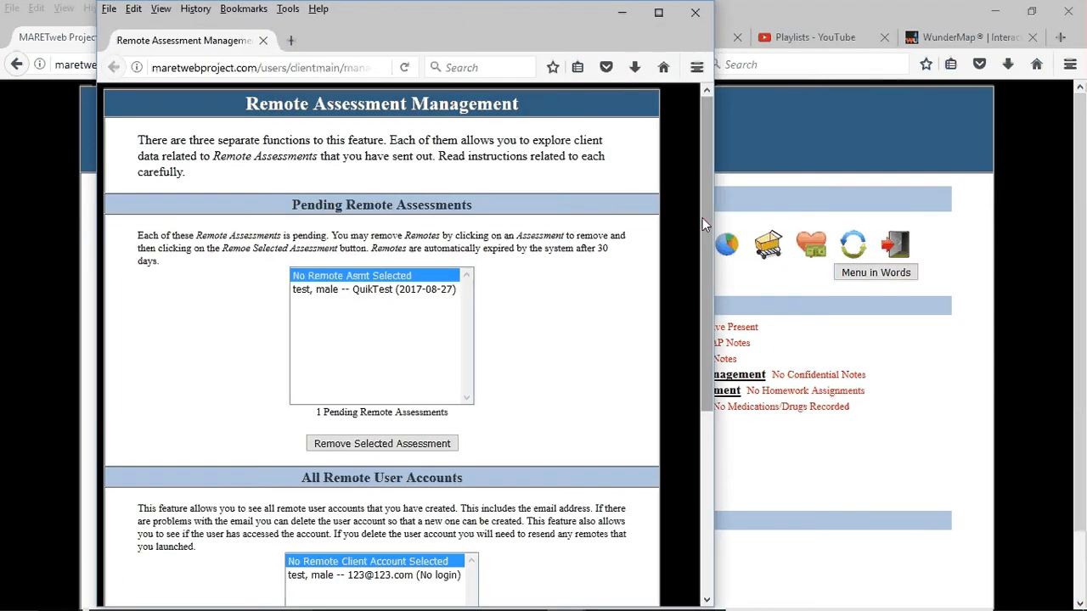
{"action": "left_click_drag", "start_coordinate": [702, 217], "coordinate": [708, 244]}
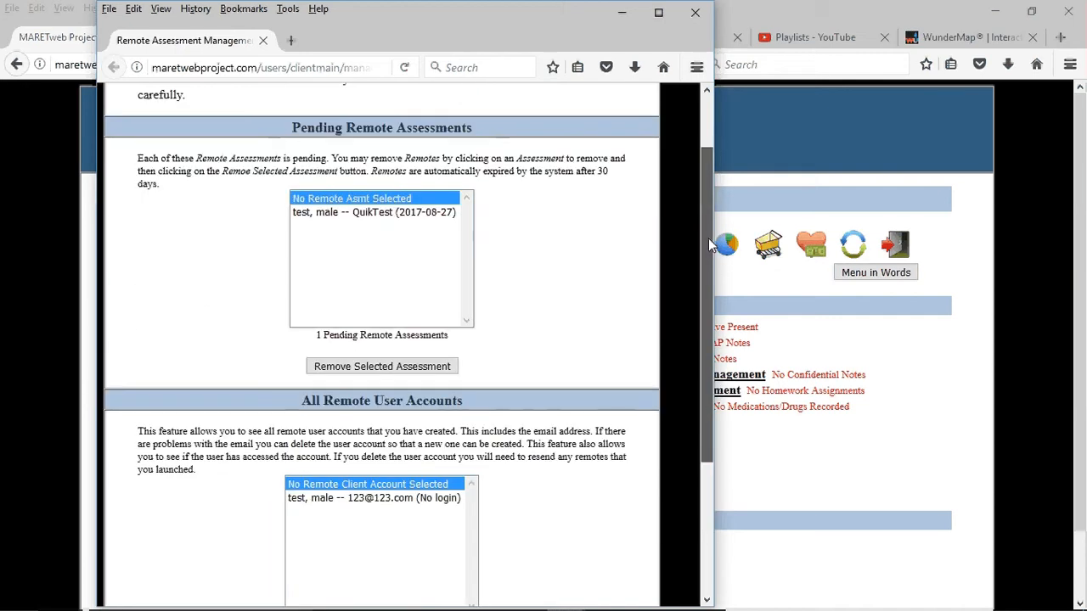
{"action": "scroll", "coordinate": [708, 237], "scroll_direction": "up", "scroll_amount": 2}
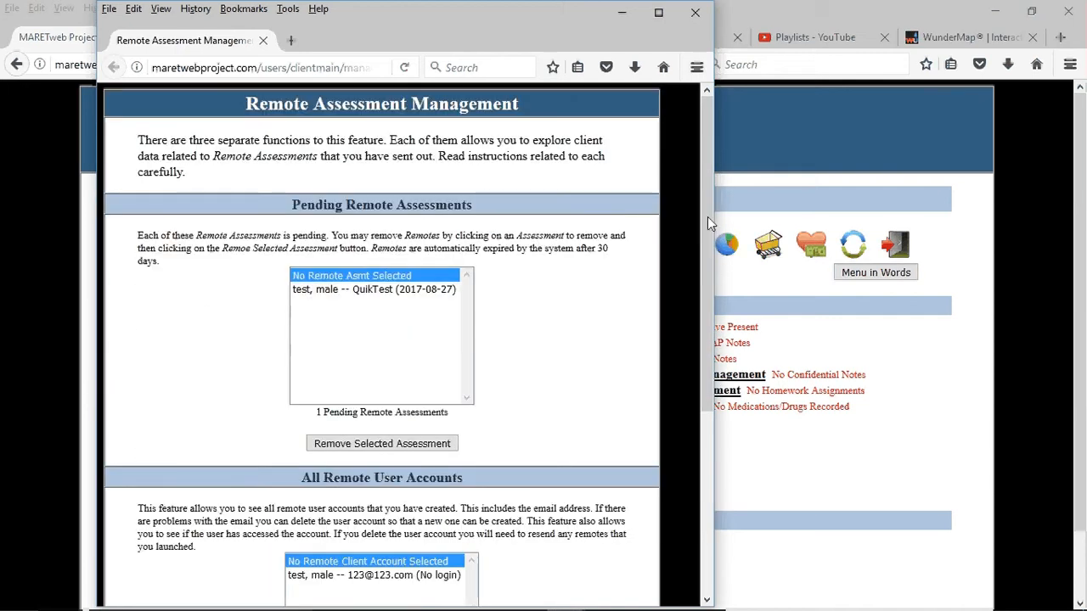
{"action": "left_click", "coordinate": [446, 291]}
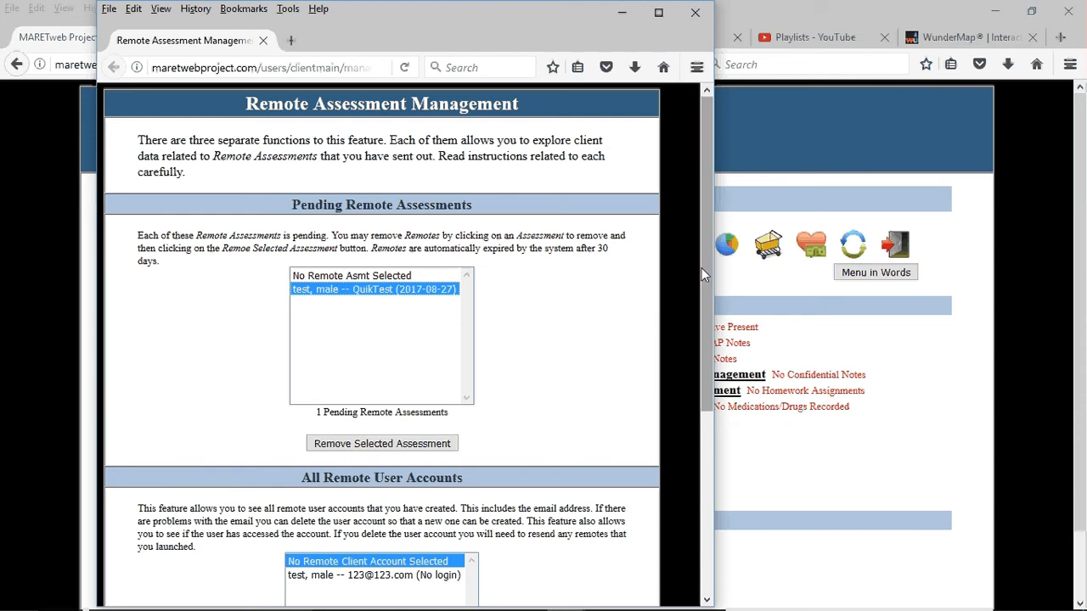
{"action": "left_click_drag", "start_coordinate": [701, 268], "coordinate": [485, 407]}
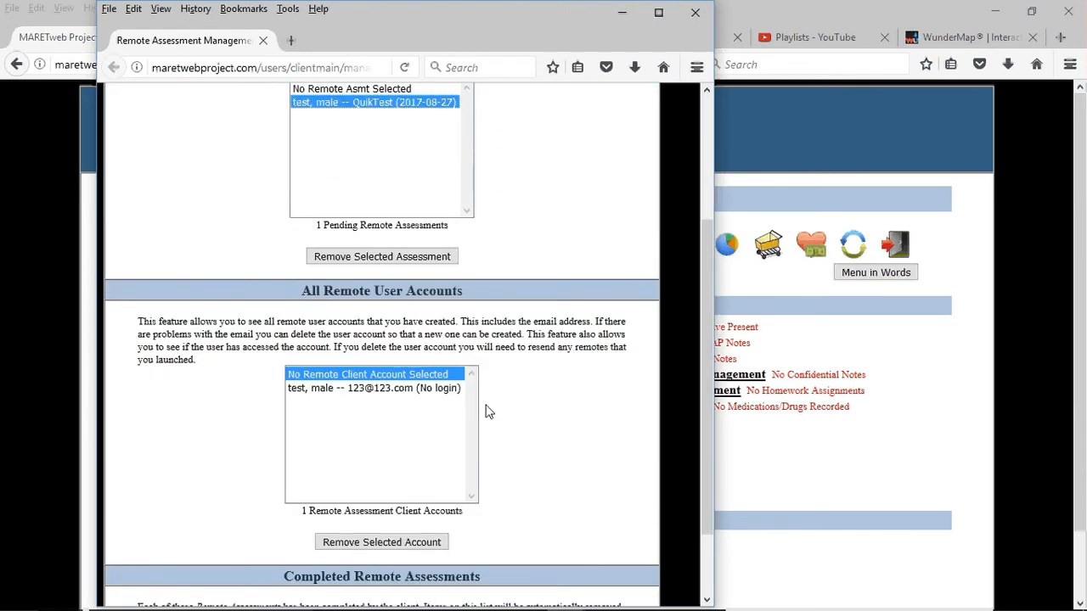
{"action": "left_click", "coordinate": [395, 390]}
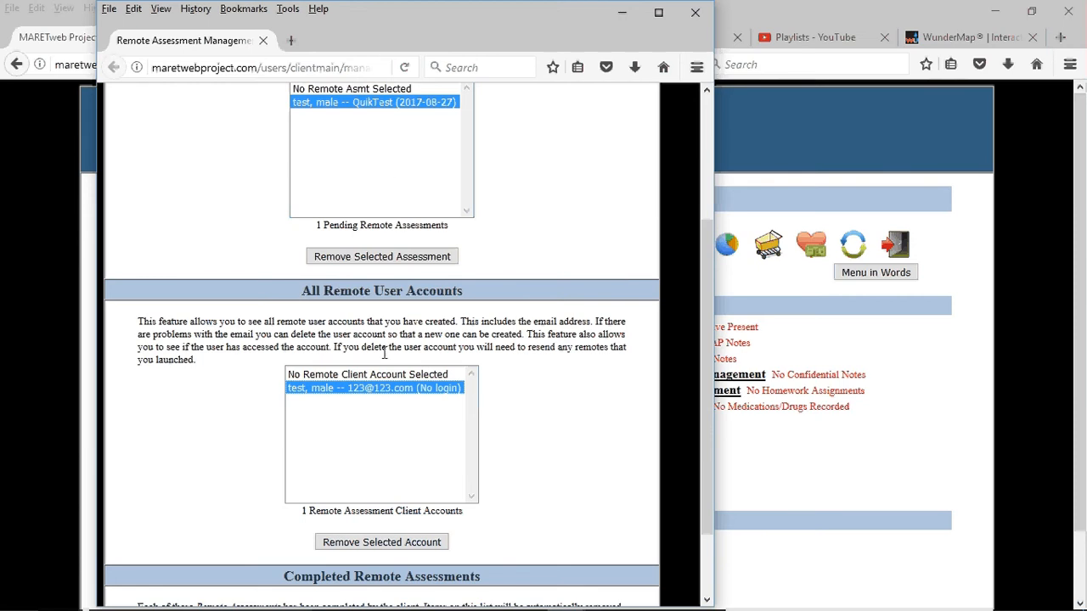
{"action": "left_click", "coordinate": [384, 543]}
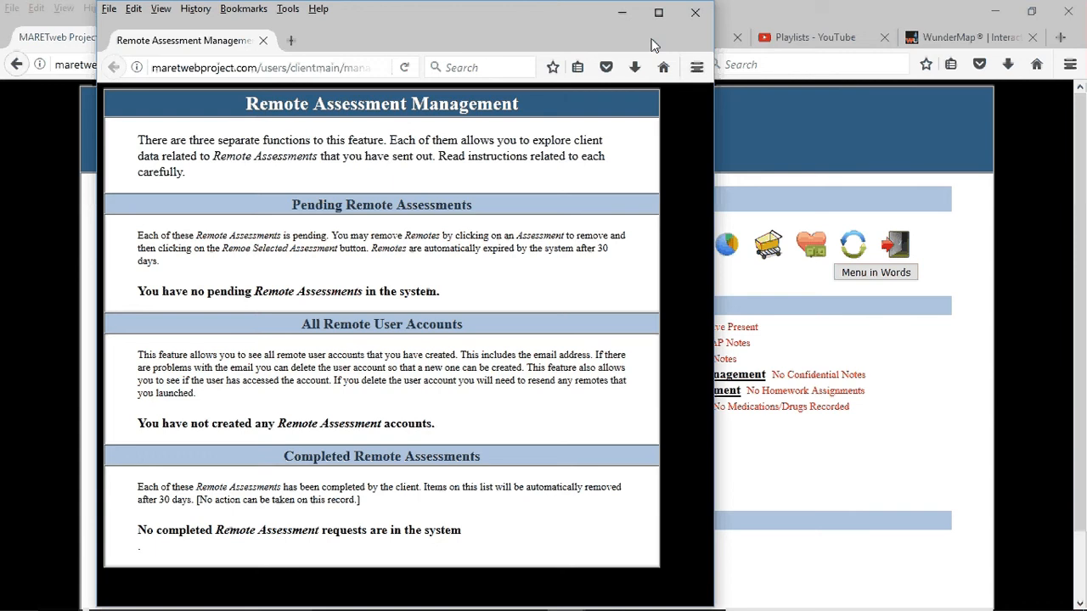
{"action": "left_click", "coordinate": [695, 13]}
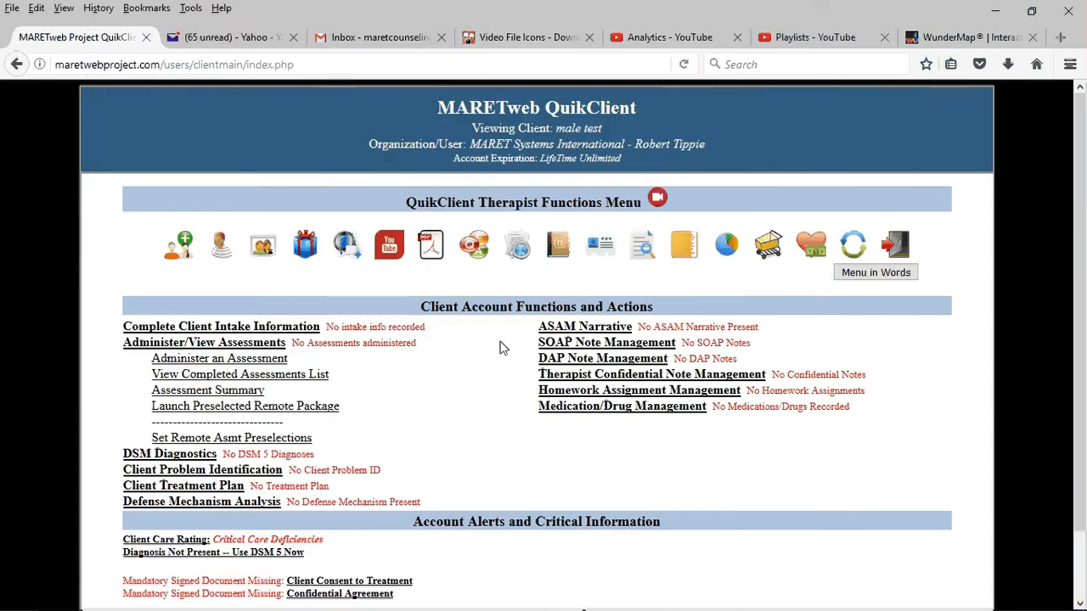
Step: Launch multiple remote assessments for the client, choosing all except Marriage Inventory, Premarital Inventory and QuikTest for Youth
{"action": "left_click", "coordinate": [282, 364]}
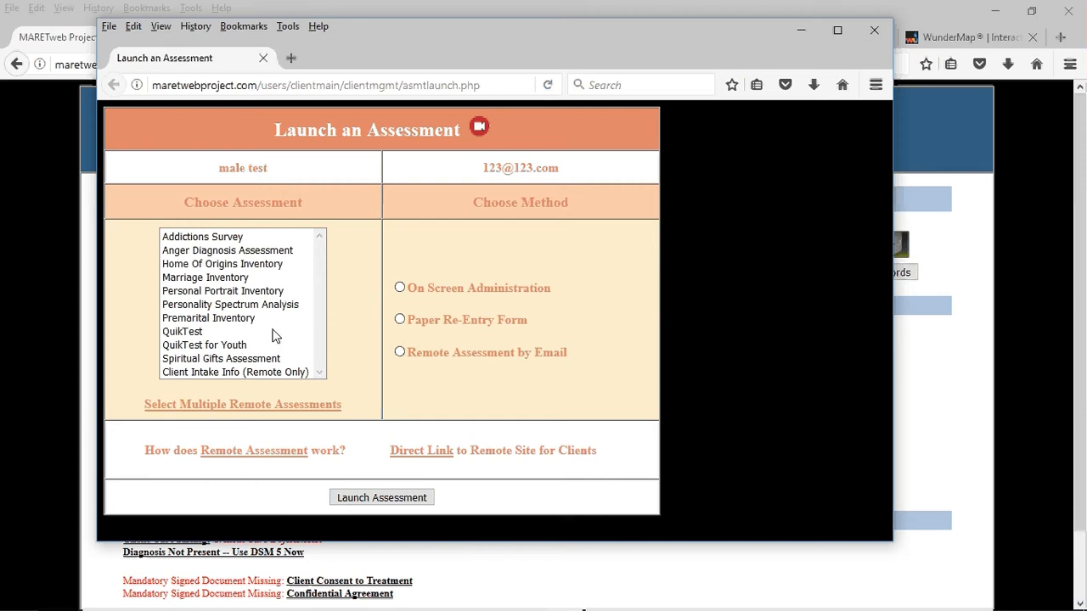
{"action": "left_click", "coordinate": [246, 408]}
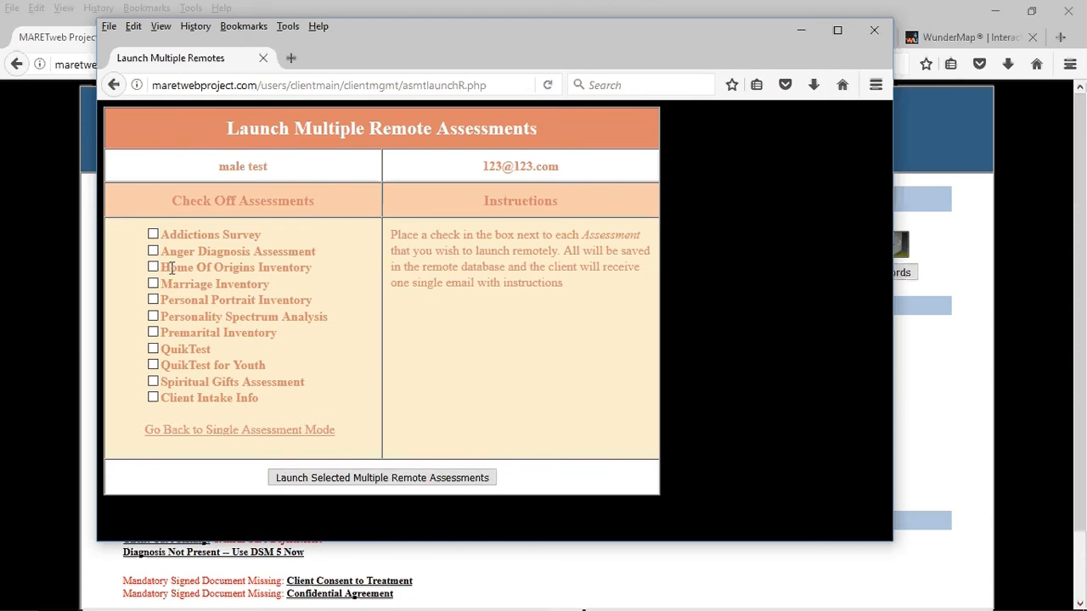
{"action": "left_click", "coordinate": [153, 235]}
{"action": "left_click", "coordinate": [153, 251]}
{"action": "left_click", "coordinate": [154, 268]}
{"action": "left_click", "coordinate": [153, 300]}
{"action": "left_click", "coordinate": [153, 351]}
{"action": "left_click", "coordinate": [153, 318]}
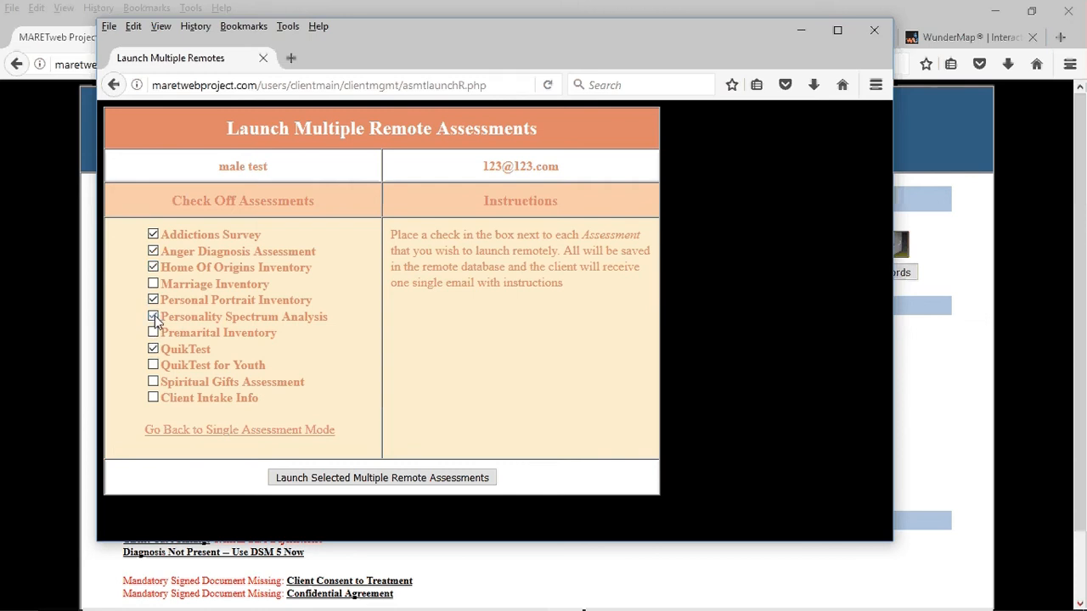
{"action": "left_click", "coordinate": [153, 382]}
{"action": "left_click", "coordinate": [153, 398]}
{"action": "left_click", "coordinate": [411, 480]}
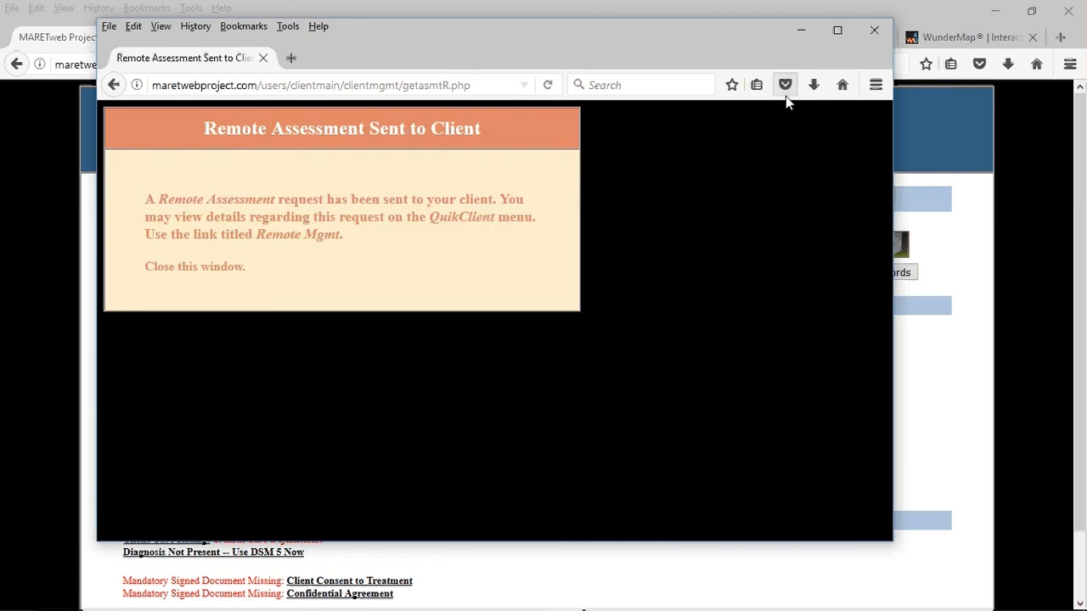
{"action": "left_click", "coordinate": [874, 31]}
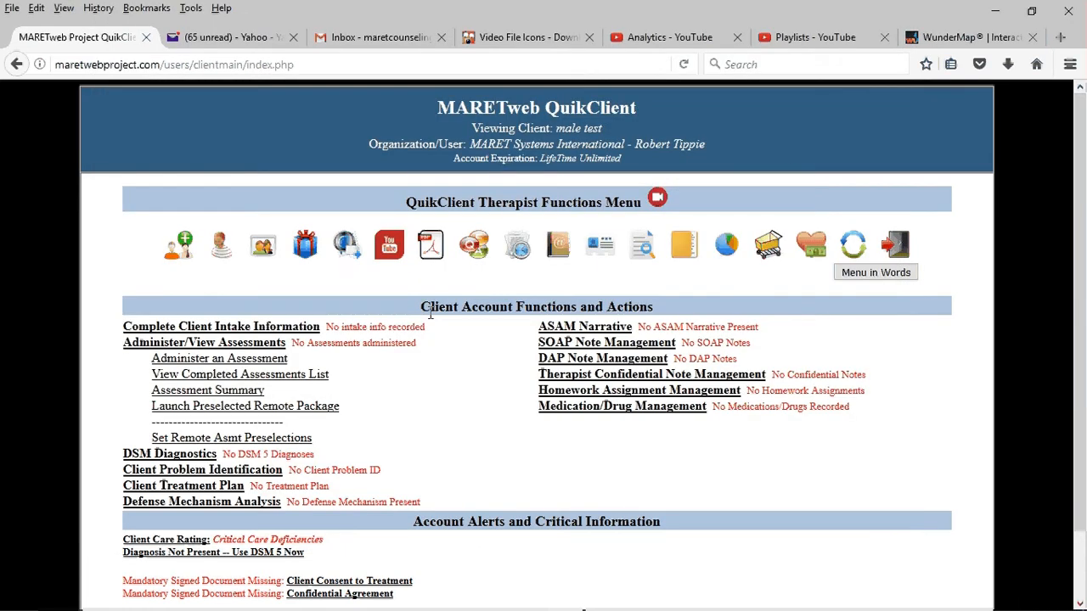
Step: Remove the client's remote user account again after the multiple-assessment launch and close Remote Assessment Management
{"action": "left_click", "coordinate": [346, 248]}
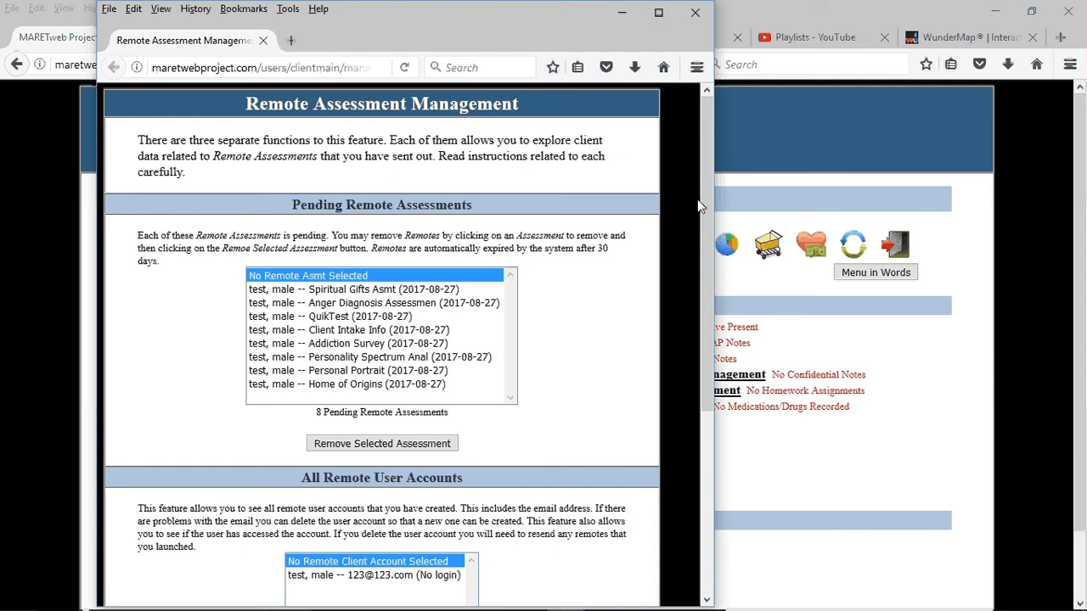
{"action": "left_click_drag", "start_coordinate": [701, 201], "coordinate": [713, 293]}
{"action": "left_click", "coordinate": [432, 442]}
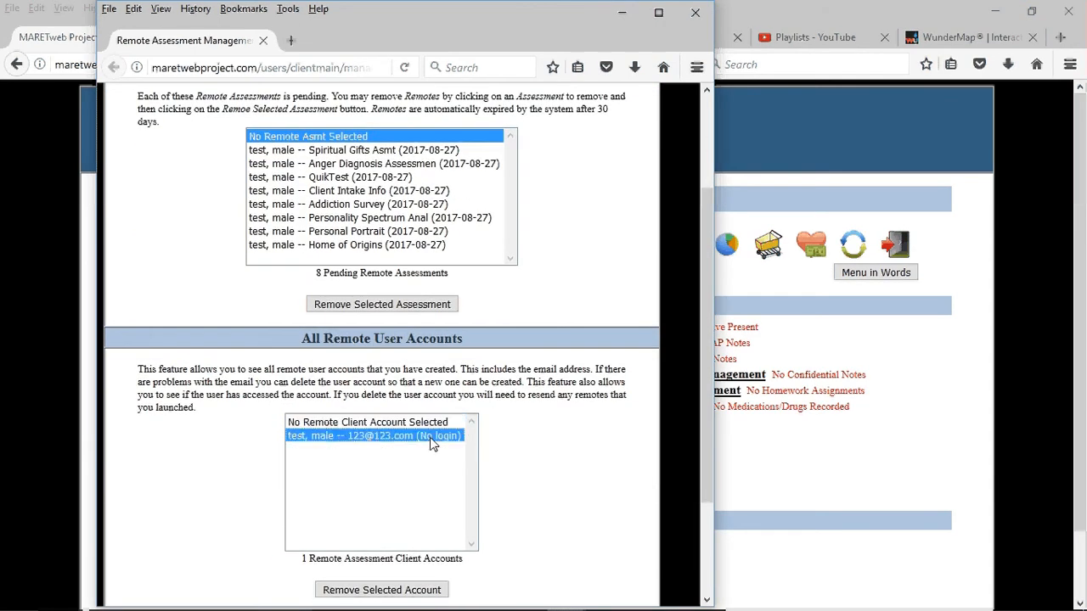
{"action": "left_click", "coordinate": [404, 590]}
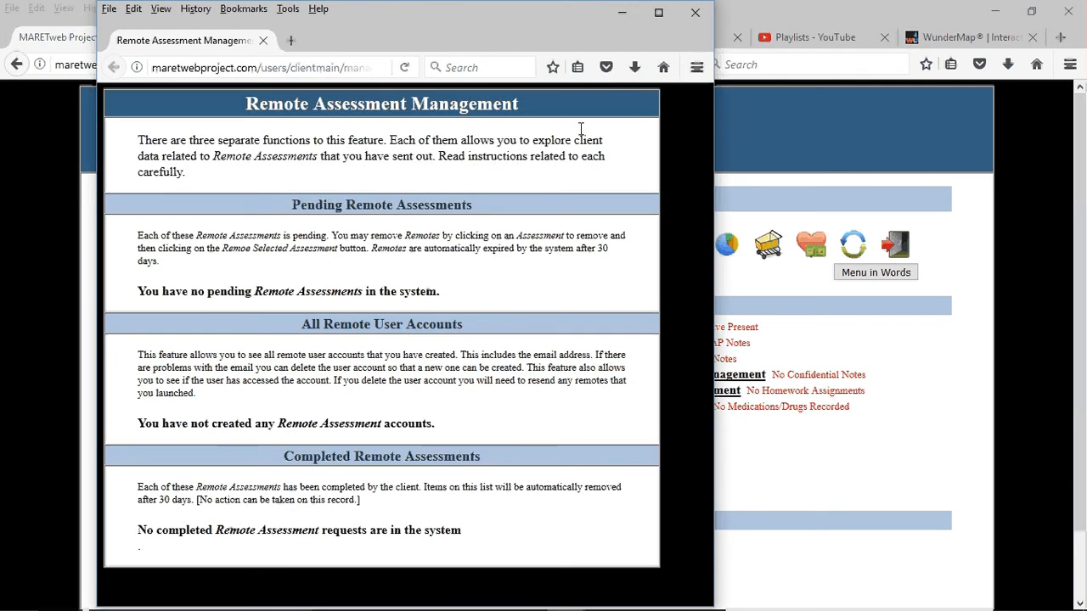
{"action": "left_click", "coordinate": [695, 14]}
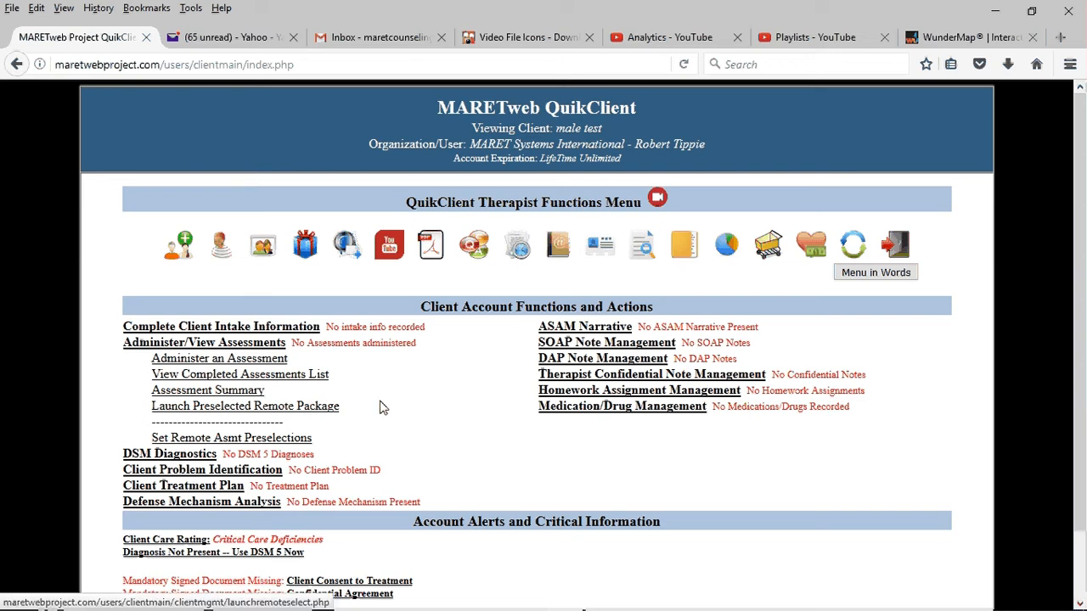
Step: Save the assessments already checked as the remote assessment preselections
{"action": "left_click", "coordinate": [285, 442]}
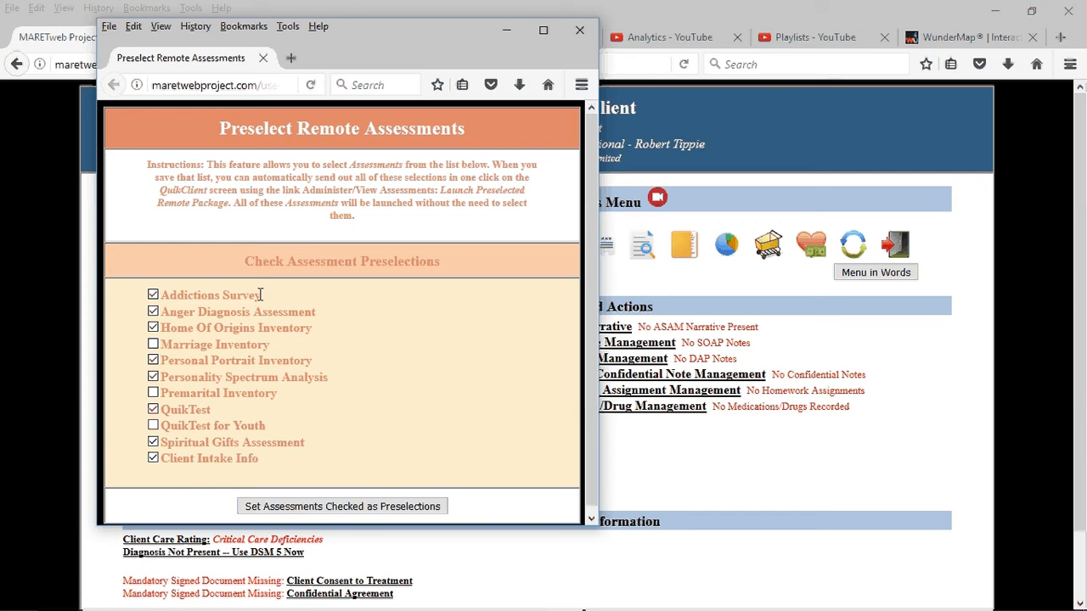
{"action": "left_click", "coordinate": [339, 506]}
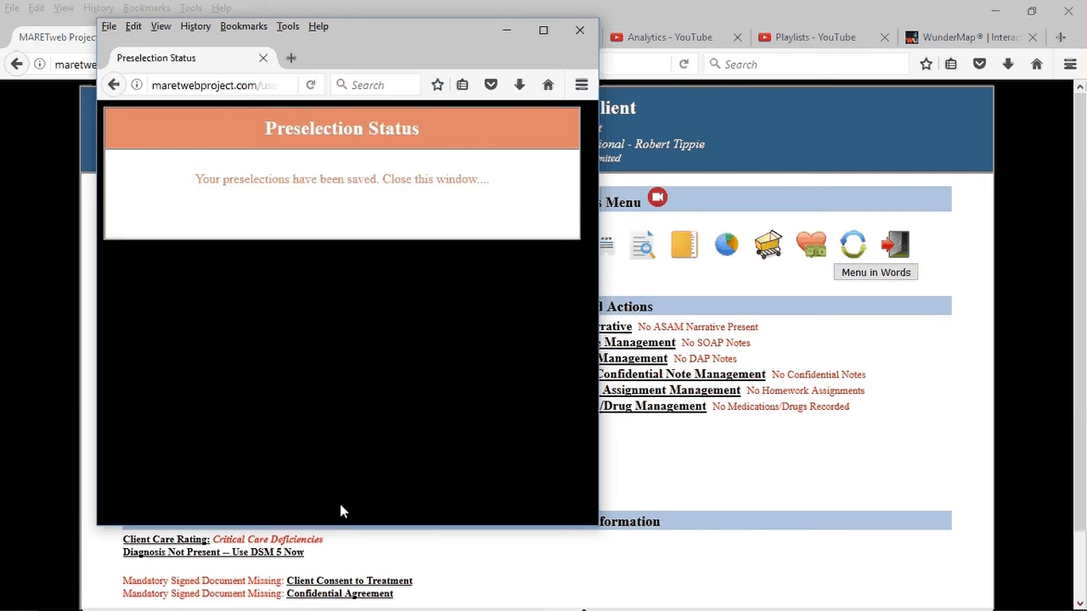
{"action": "left_click", "coordinate": [578, 31]}
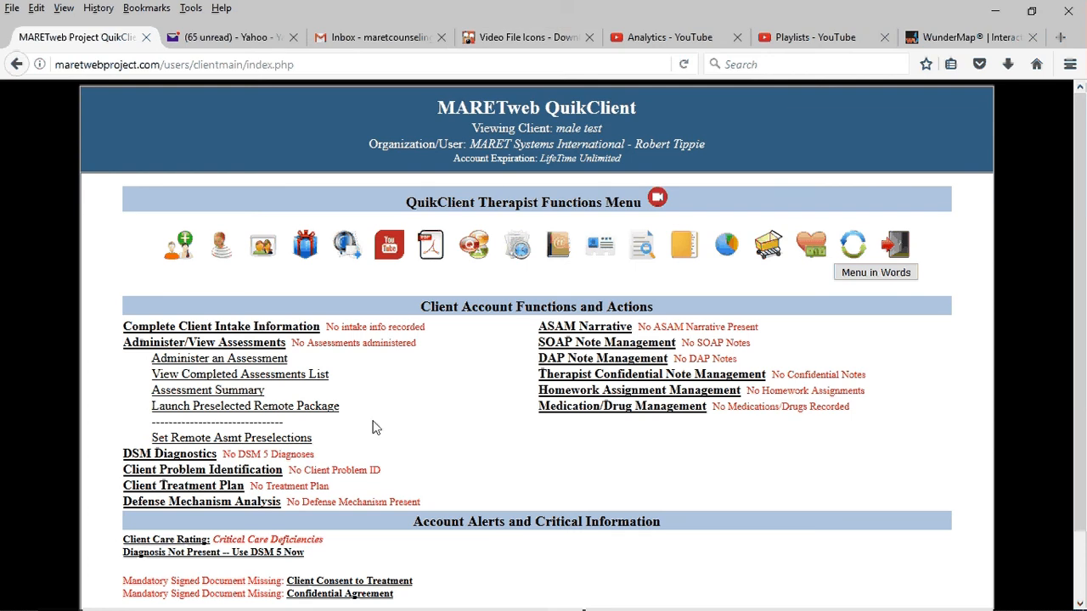
Step: Launch the preselected remote assessment package for the client and close the launch window
{"action": "left_click", "coordinate": [323, 407]}
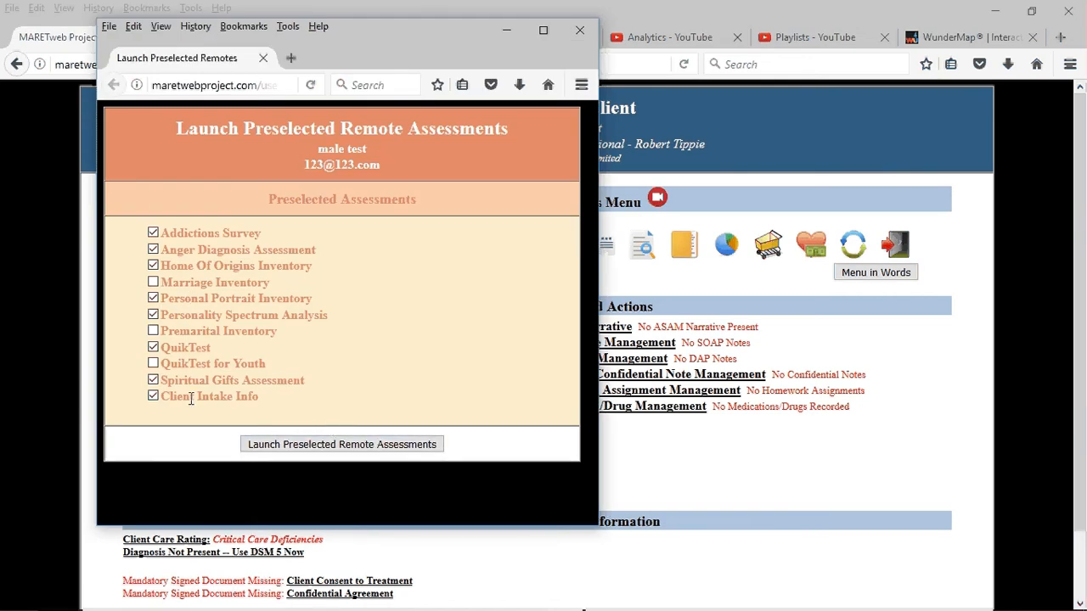
{"action": "left_click", "coordinate": [306, 444]}
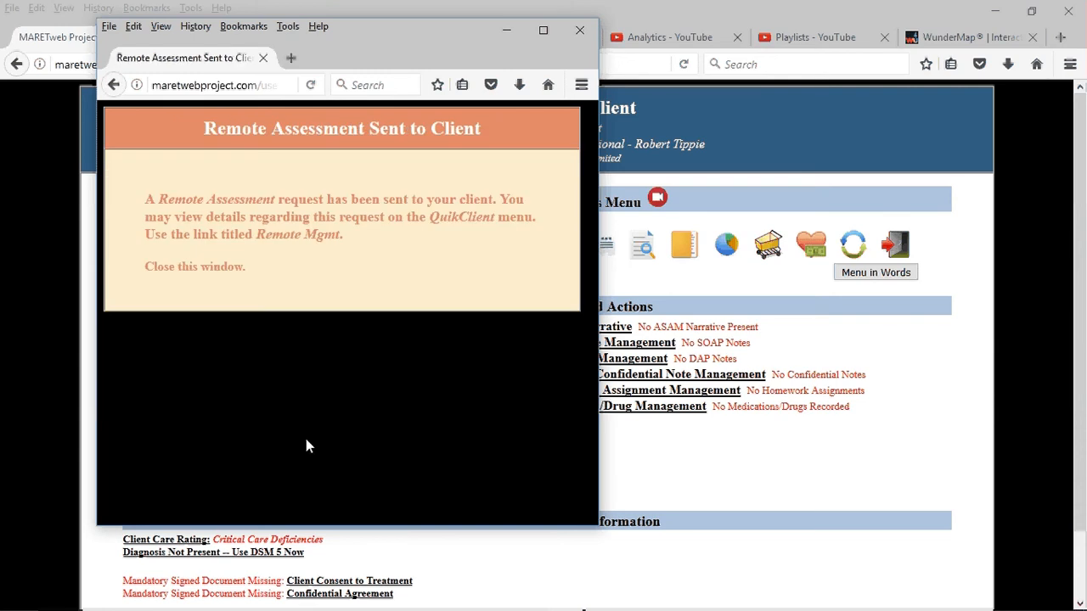
{"action": "left_click", "coordinate": [570, 32]}
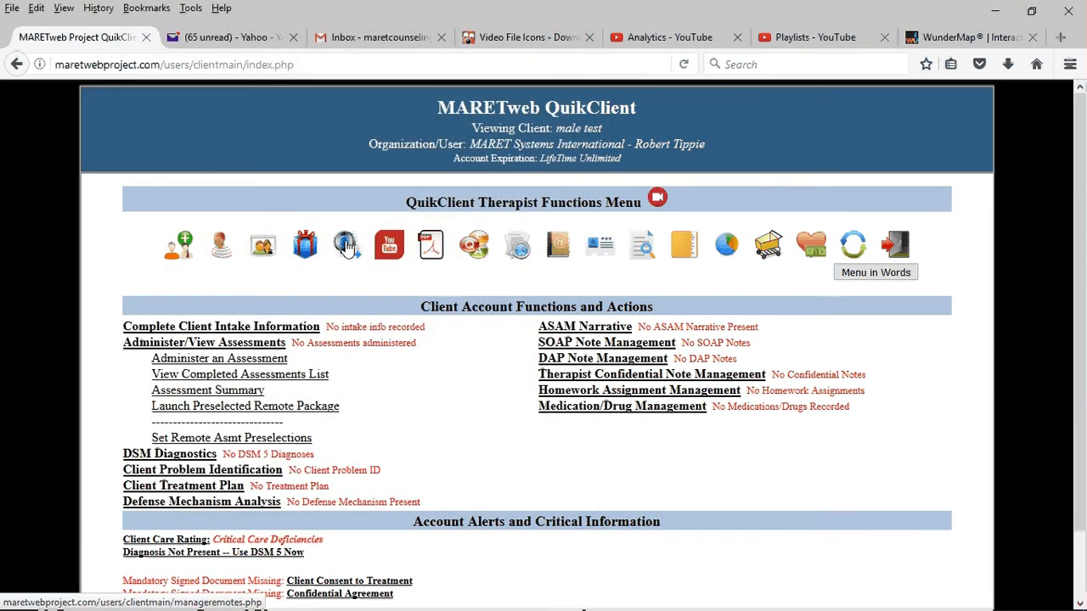
Step: Remove the test client's remote user account in Remote Assessment Management and close the window
{"action": "left_click", "coordinate": [346, 246]}
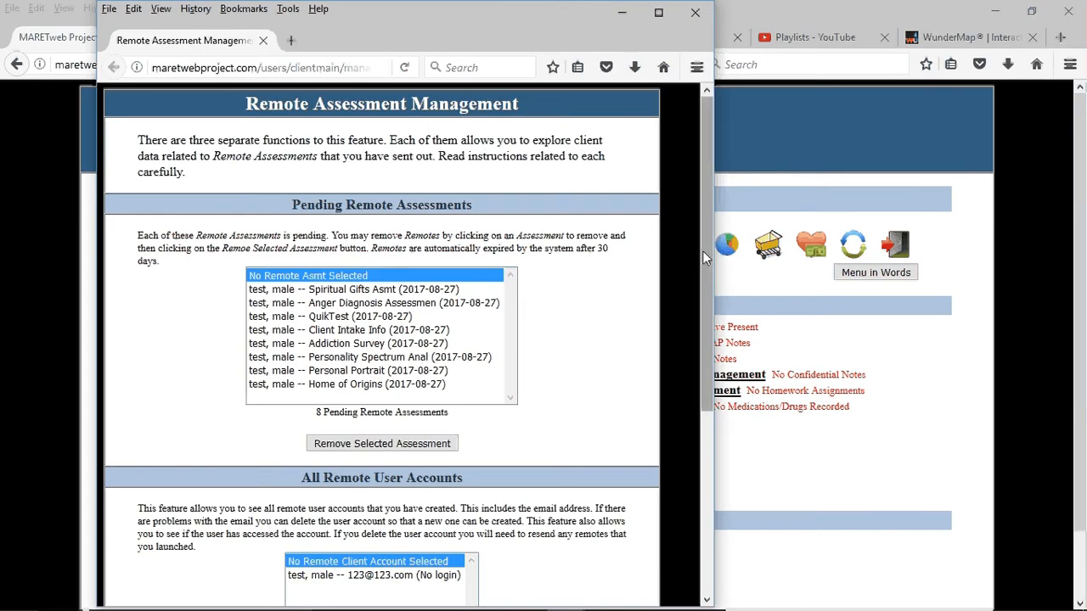
{"action": "scroll", "coordinate": [702, 254], "scroll_direction": "down", "scroll_amount": 3}
{"action": "left_click", "coordinate": [439, 451]}
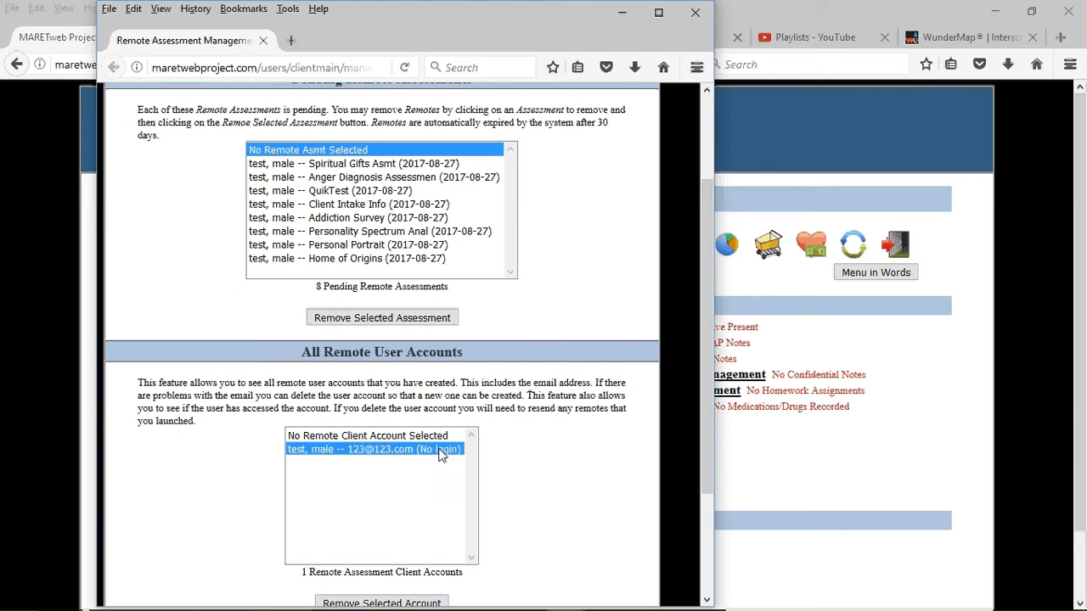
{"action": "left_click", "coordinate": [408, 602]}
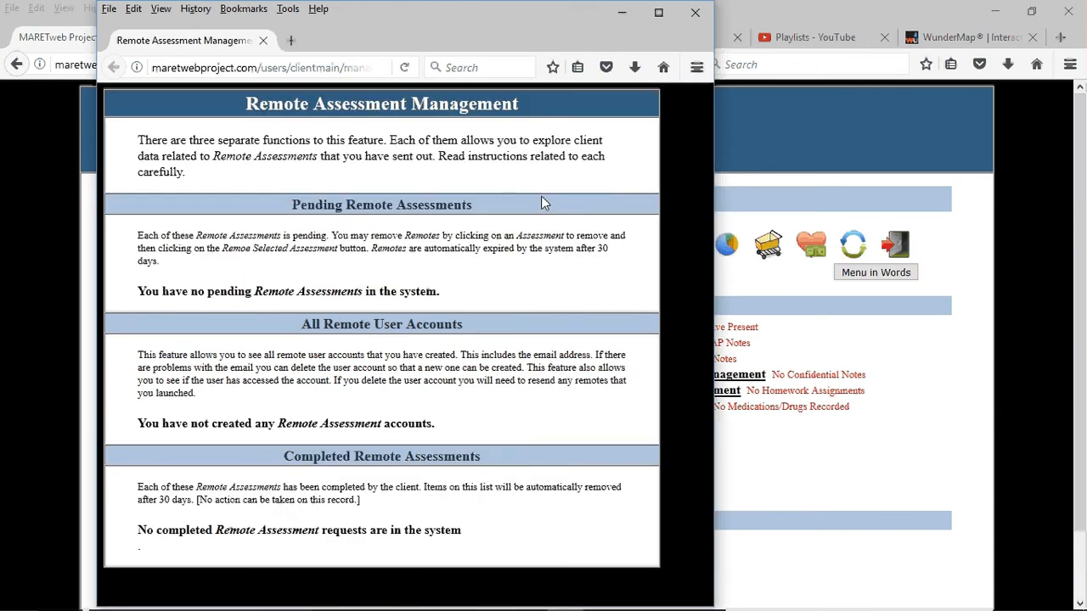
{"action": "left_click", "coordinate": [694, 12]}
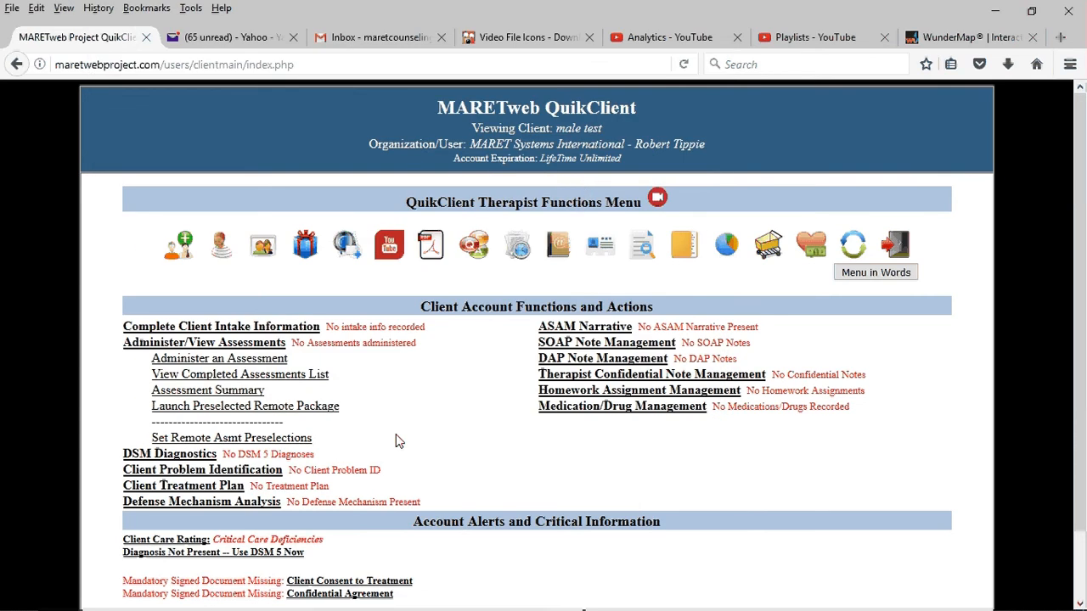
Step: Launch the preselected remote package without Client Intake Info and Spiritual Gifts Assessment, and close the launch window
{"action": "left_click", "coordinate": [310, 407]}
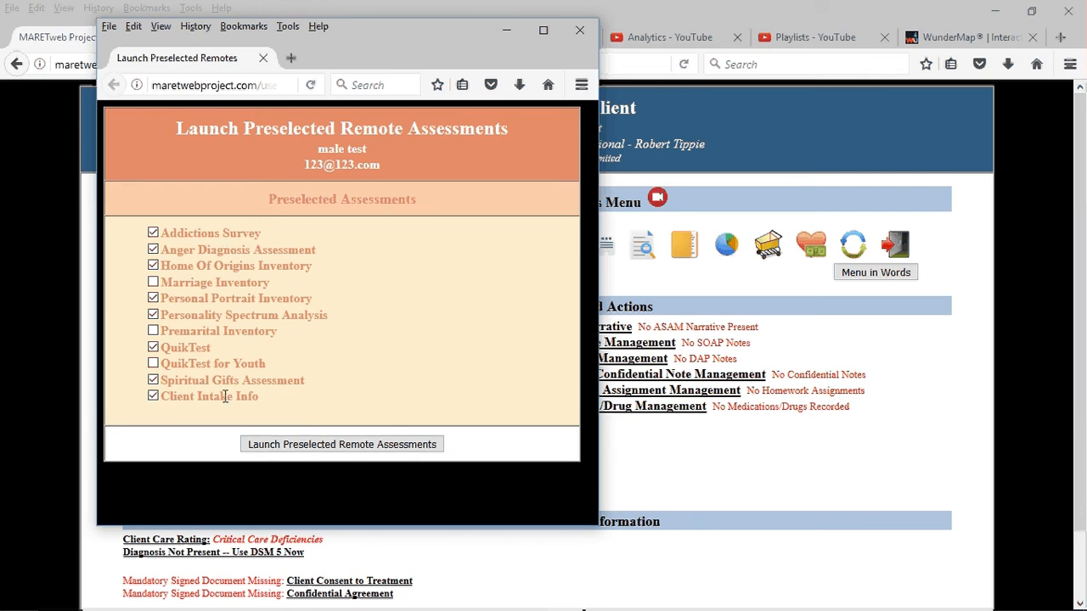
{"action": "left_click", "coordinate": [153, 396]}
{"action": "left_click", "coordinate": [153, 380]}
{"action": "left_click", "coordinate": [320, 449]}
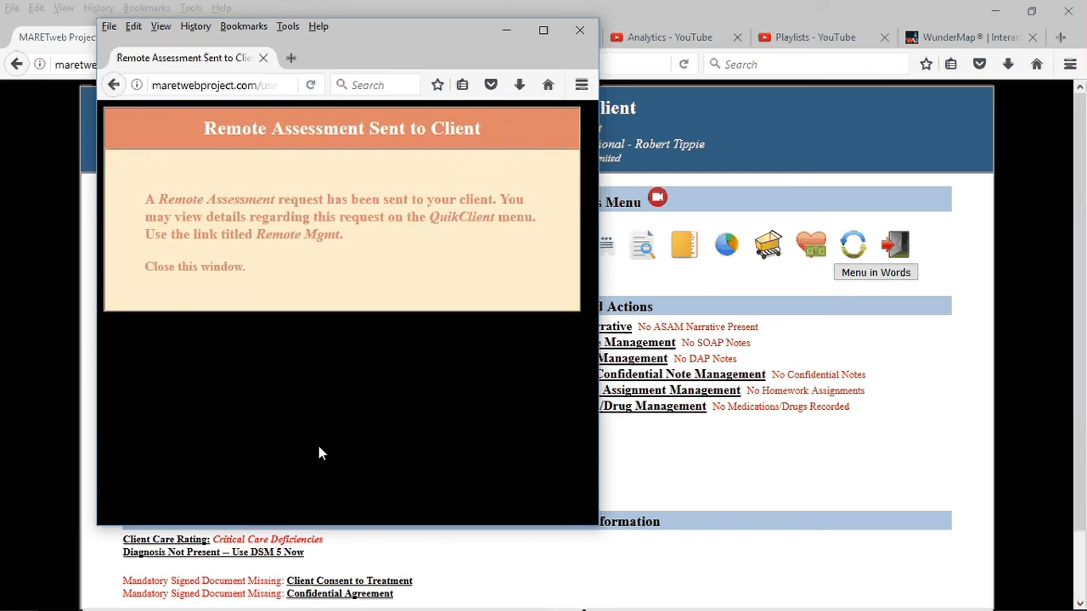
{"action": "left_click", "coordinate": [579, 30]}
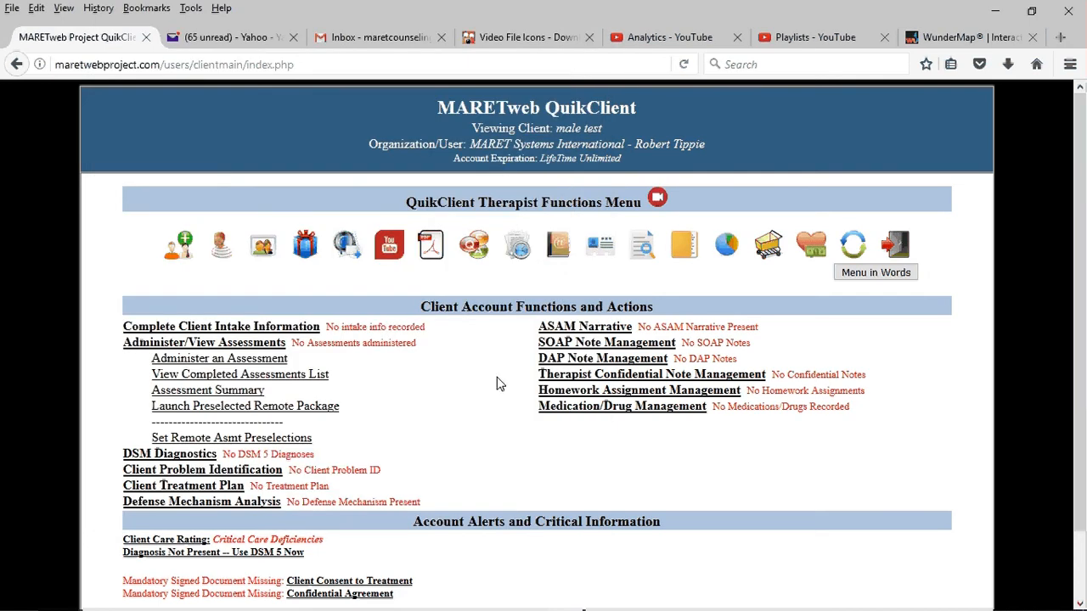
Step: Review the client's pending remote assessments, remove the client's remote user account, and close Remote Assessment Management
{"action": "left_click", "coordinate": [355, 246]}
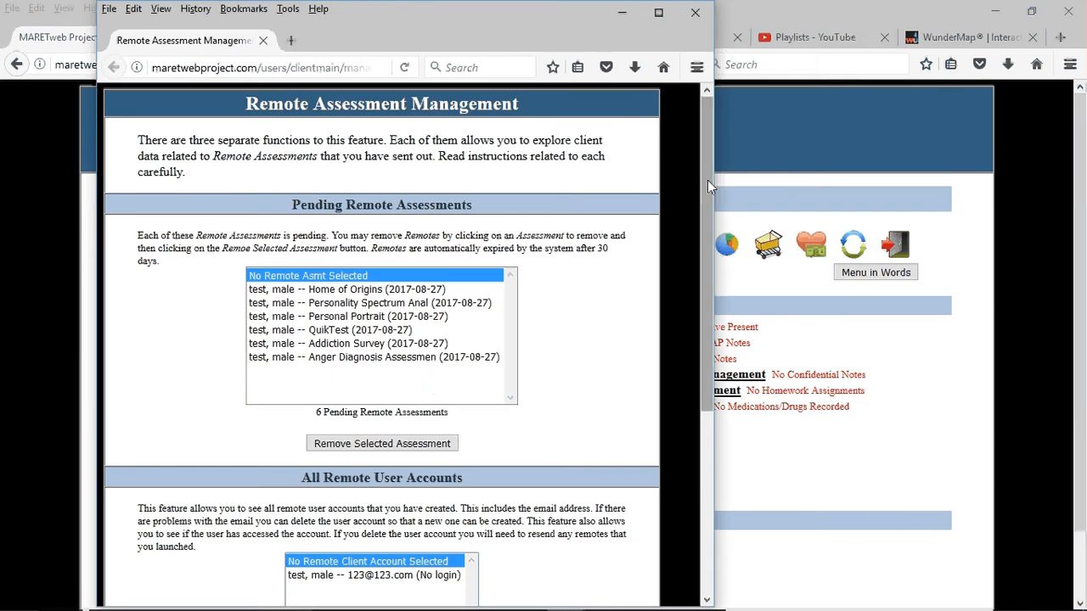
{"action": "left_click_drag", "start_coordinate": [707, 180], "coordinate": [705, 245]}
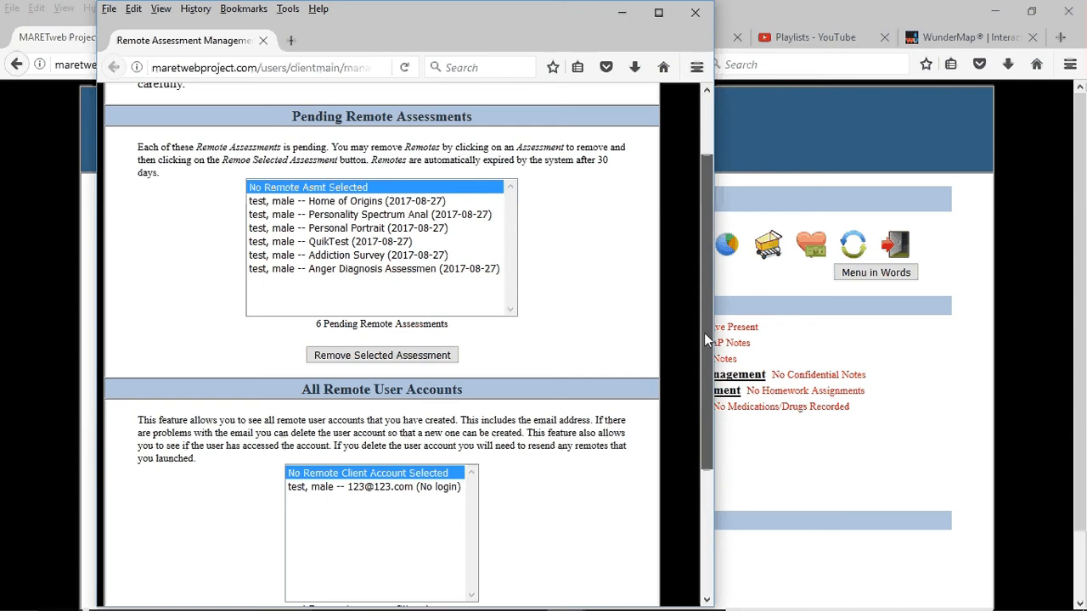
{"action": "scroll", "coordinate": [415, 527], "scroll_direction": "down", "scroll_amount": 1}
{"action": "scroll", "coordinate": [406, 578], "scroll_direction": "up", "scroll_amount": 3}
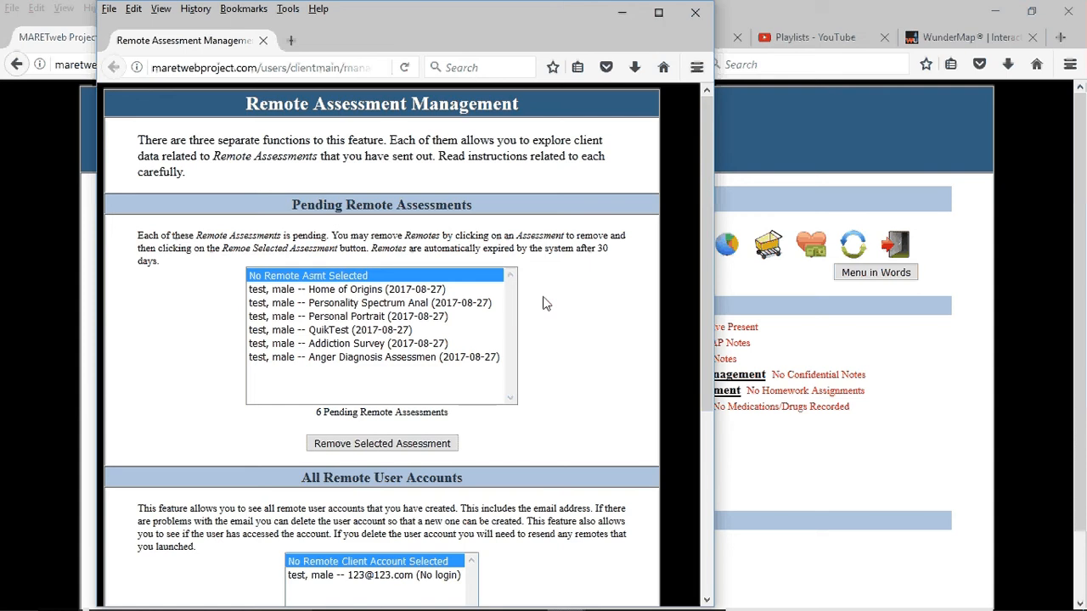
{"action": "scroll", "coordinate": [705, 350], "scroll_direction": "down", "scroll_amount": 3}
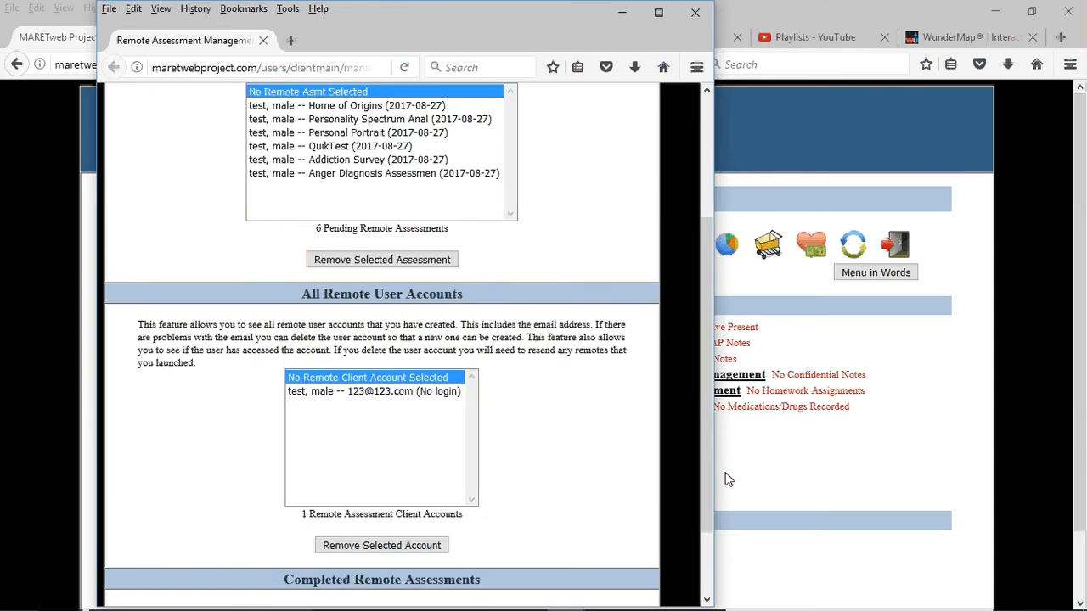
{"action": "left_click", "coordinate": [412, 392]}
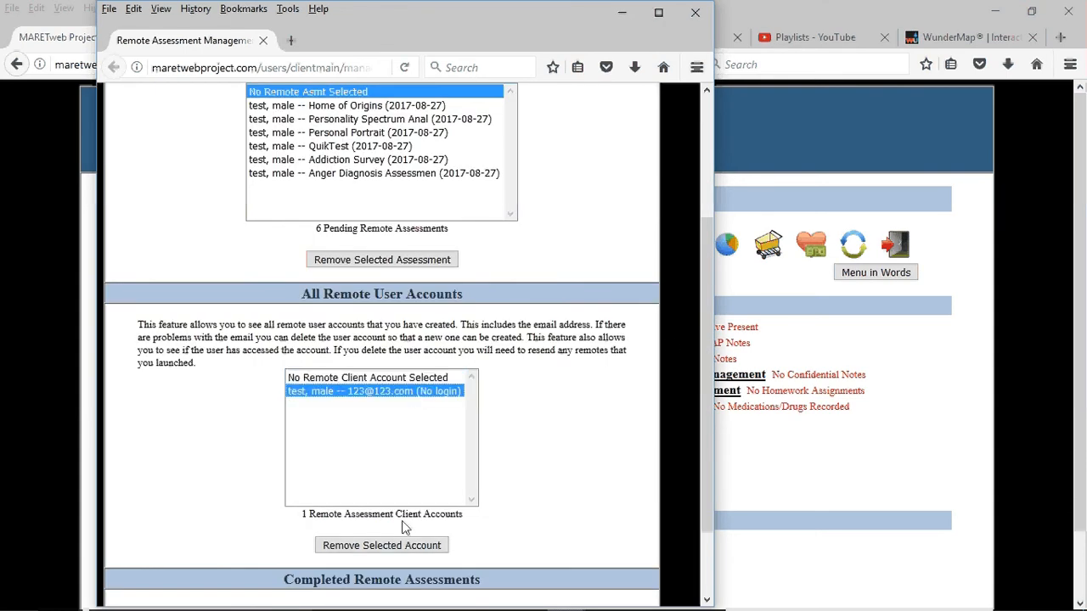
{"action": "left_click", "coordinate": [406, 545]}
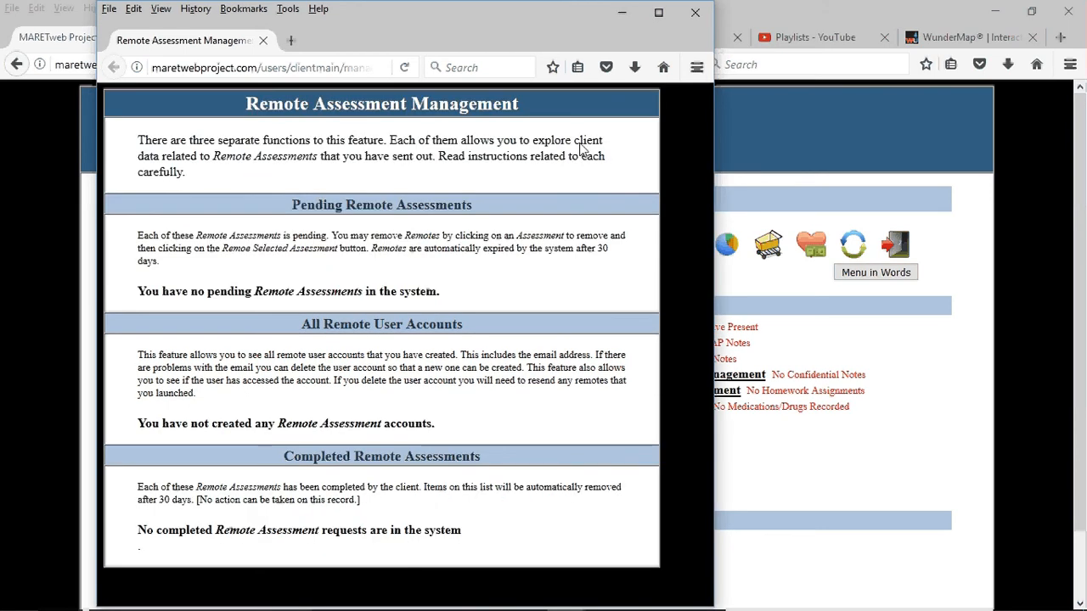
{"action": "left_click", "coordinate": [695, 12]}
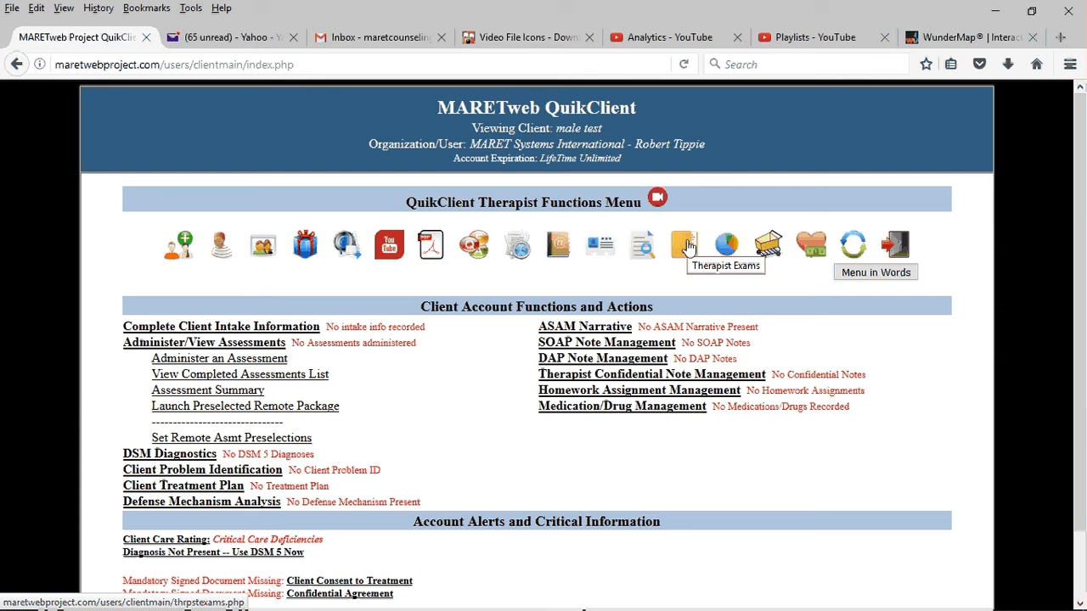
Step: Check the Remote Email Advisory setting in the therapist's personal information and close the Therapist Information window
{"action": "left_click", "coordinate": [644, 246]}
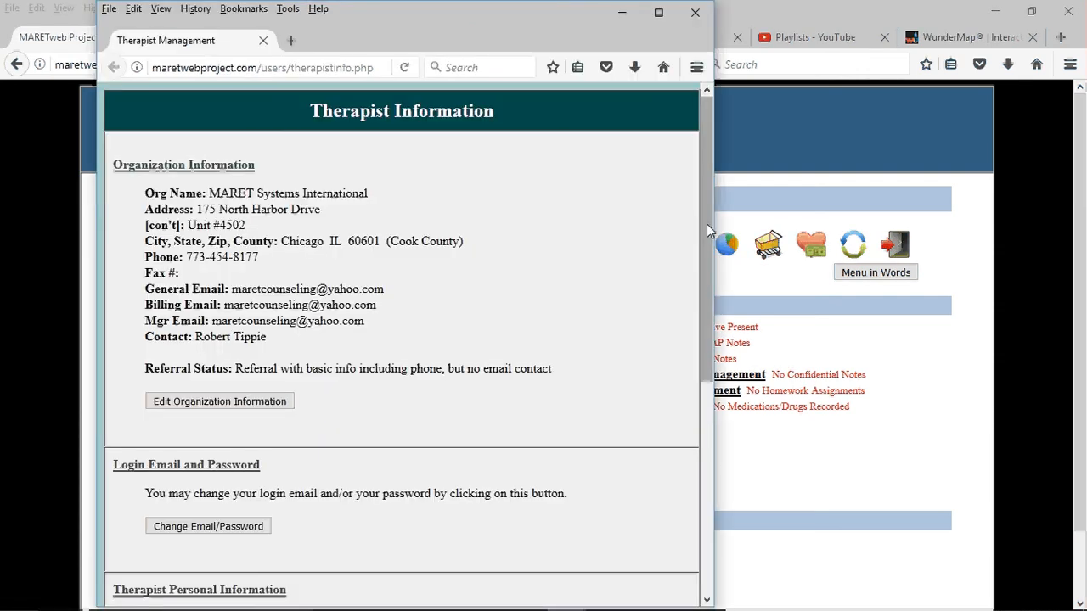
{"action": "left_click_drag", "start_coordinate": [707, 229], "coordinate": [651, 449]}
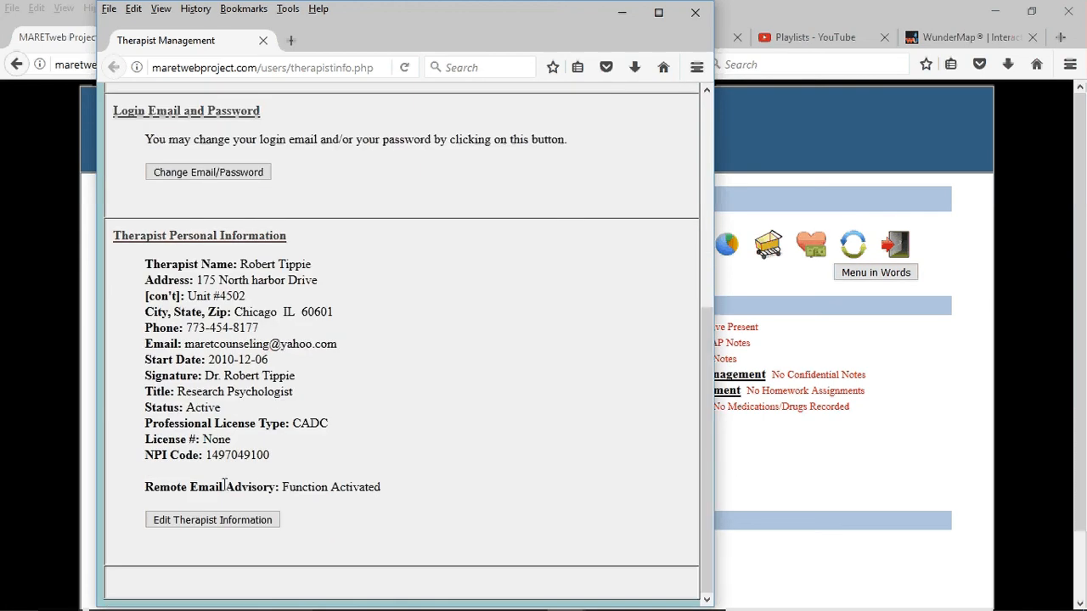
{"action": "left_click_drag", "start_coordinate": [223, 487], "coordinate": [416, 489]}
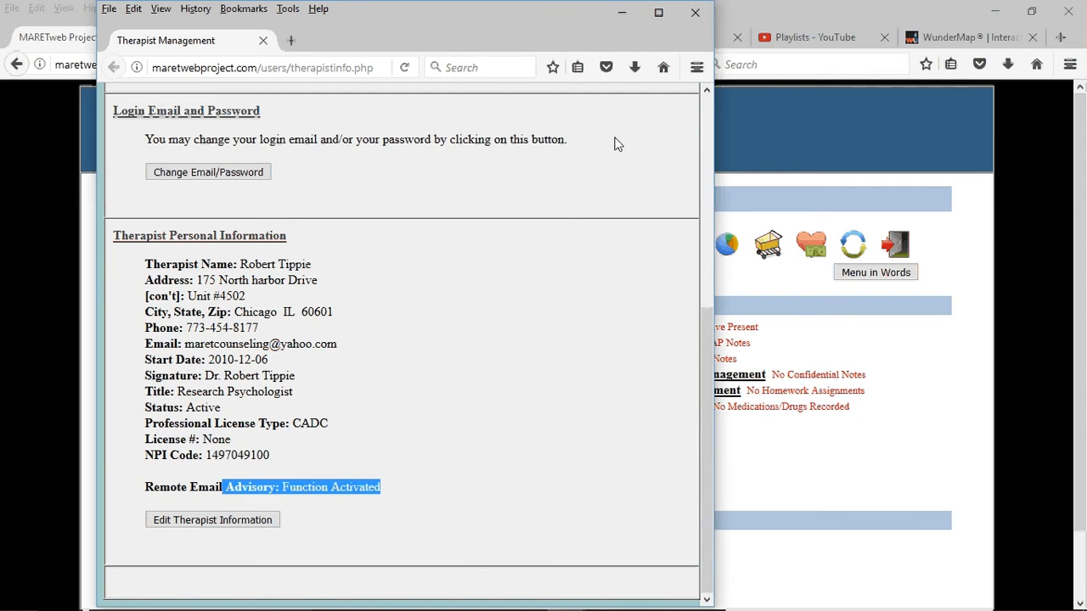
{"action": "left_click", "coordinate": [694, 15]}
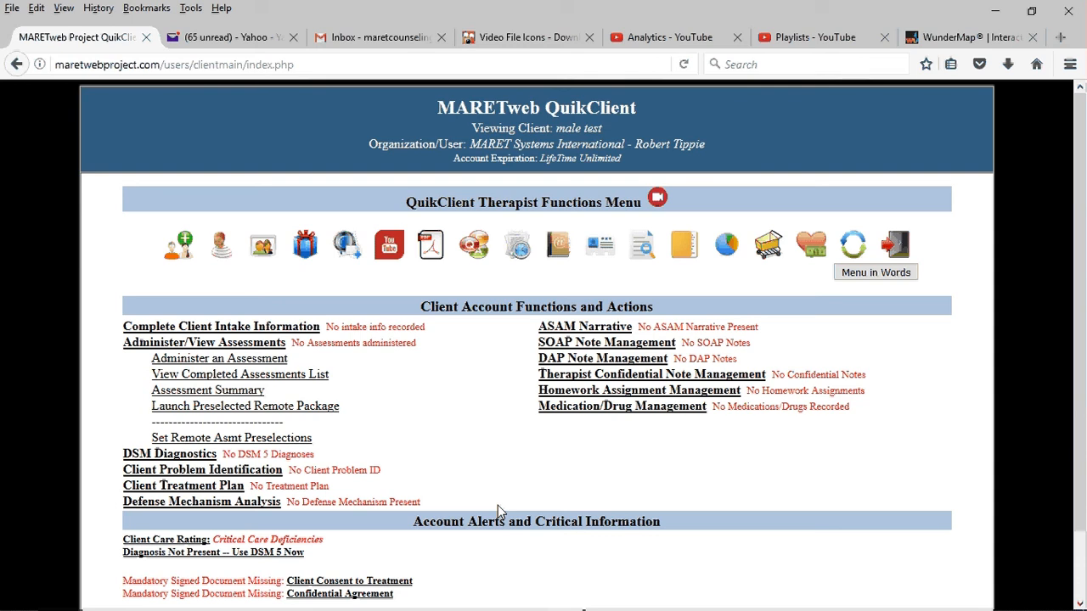
Step: Check the pending and completed sections in Remote Assessment Management and close the window
{"action": "left_click", "coordinate": [345, 246]}
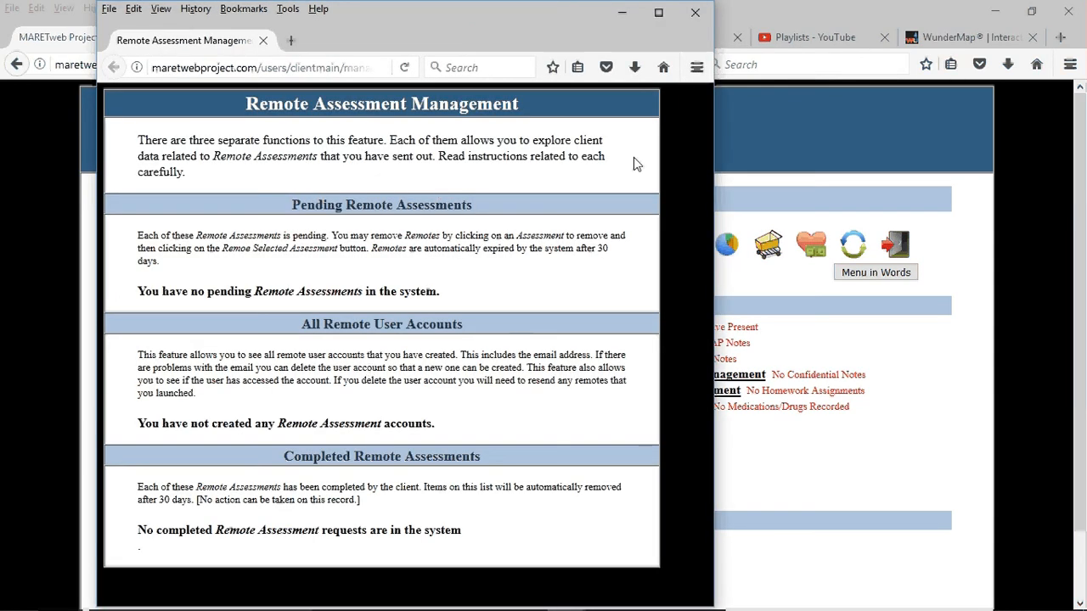
{"action": "left_click", "coordinate": [695, 13]}
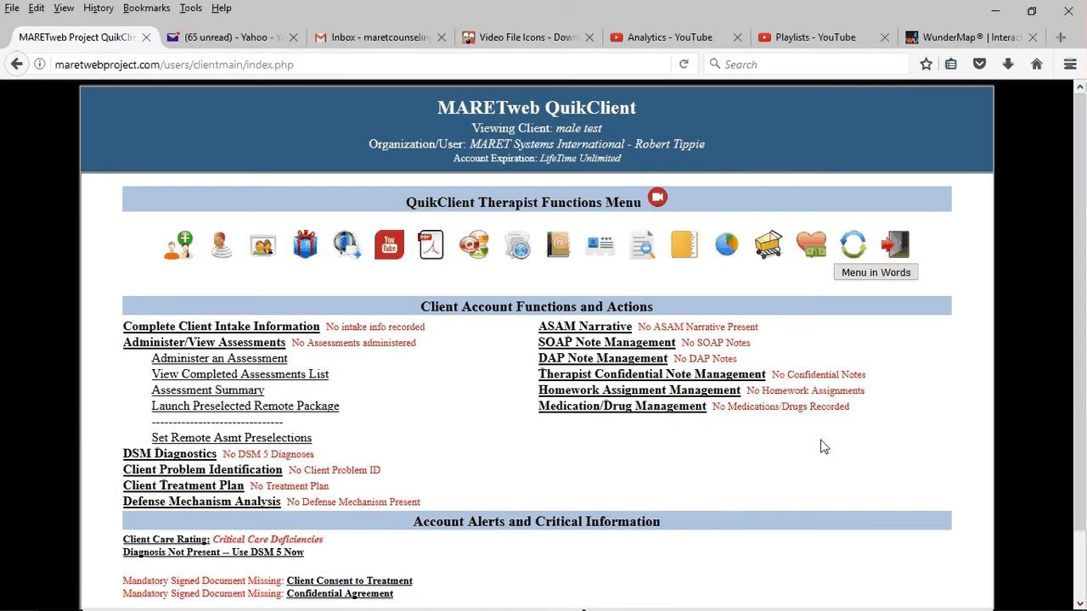
{"action": "mouse_move", "coordinate": [930, 610]}
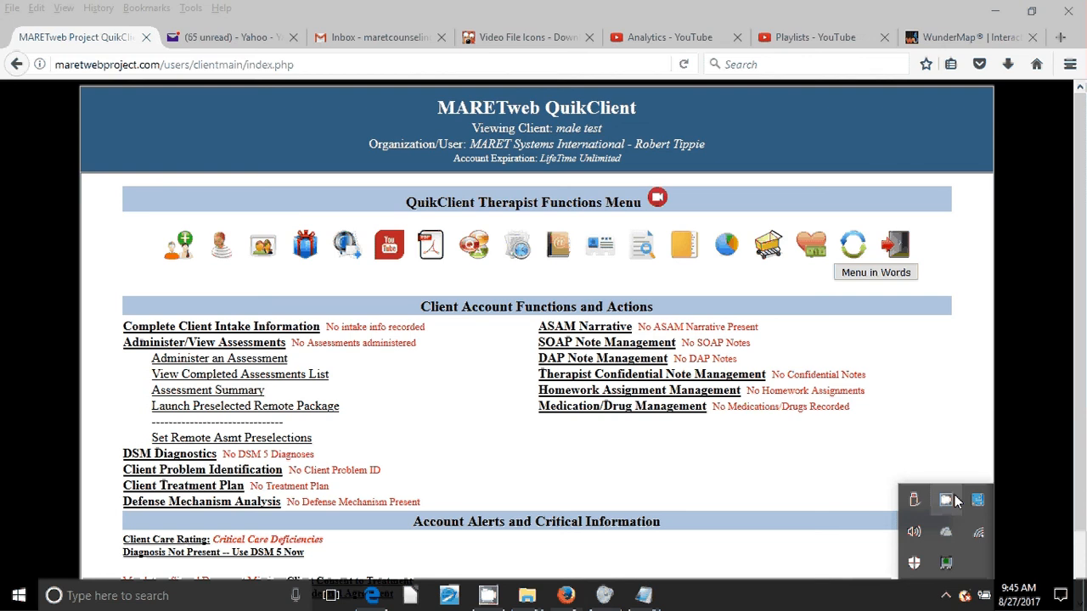
{"action": "right_click", "coordinate": [949, 505]}
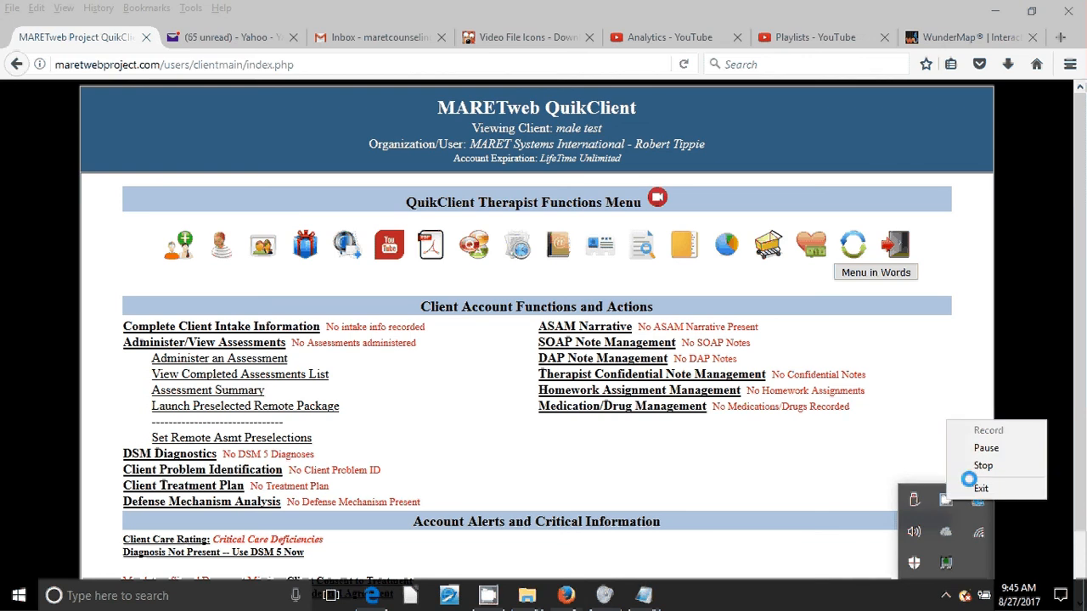